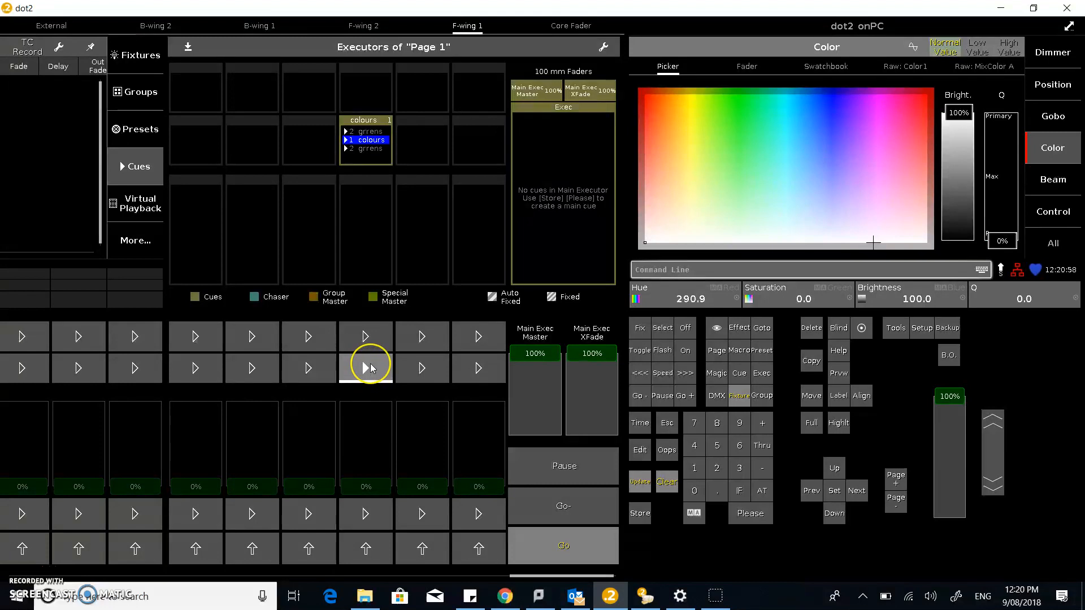
Look at the current stage output in dot2 3D and return to the dot2 console
{"action": "key", "text": "alt+shift+Tab"}
{"action": "key", "text": "alt+shift+Tab"}
{"action": "key", "text": "alt+Down"}
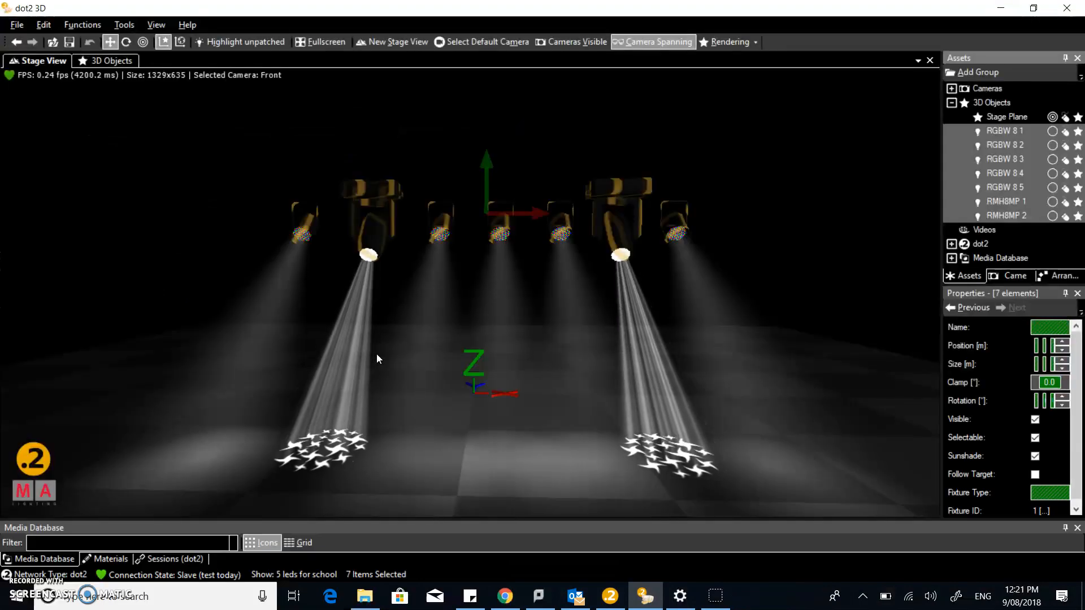
{"action": "key", "text": "alt+Tab"}
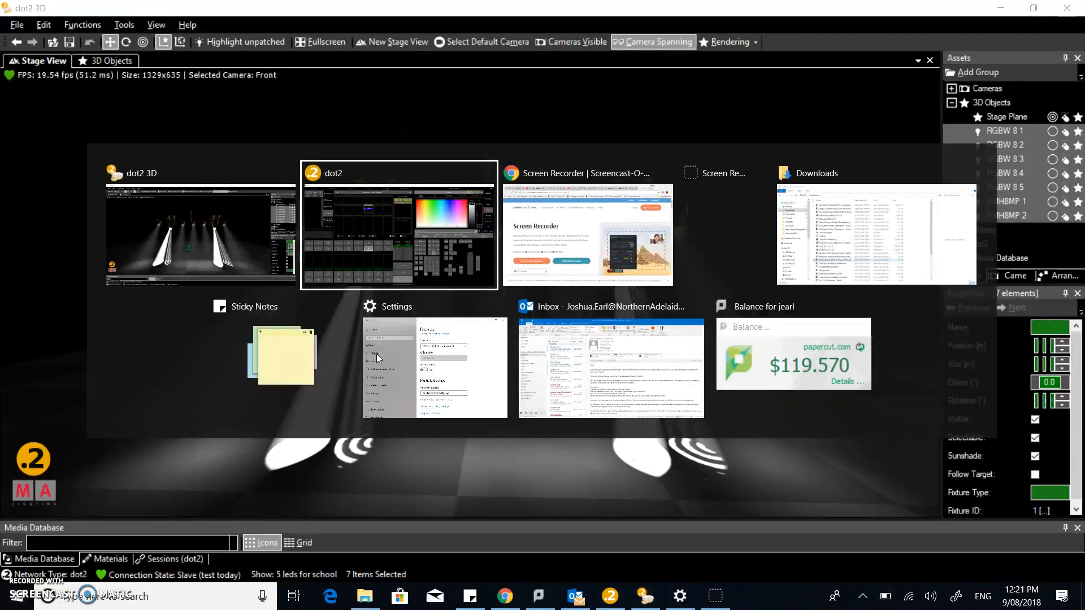
{"action": "left_click", "coordinate": [355, 286]}
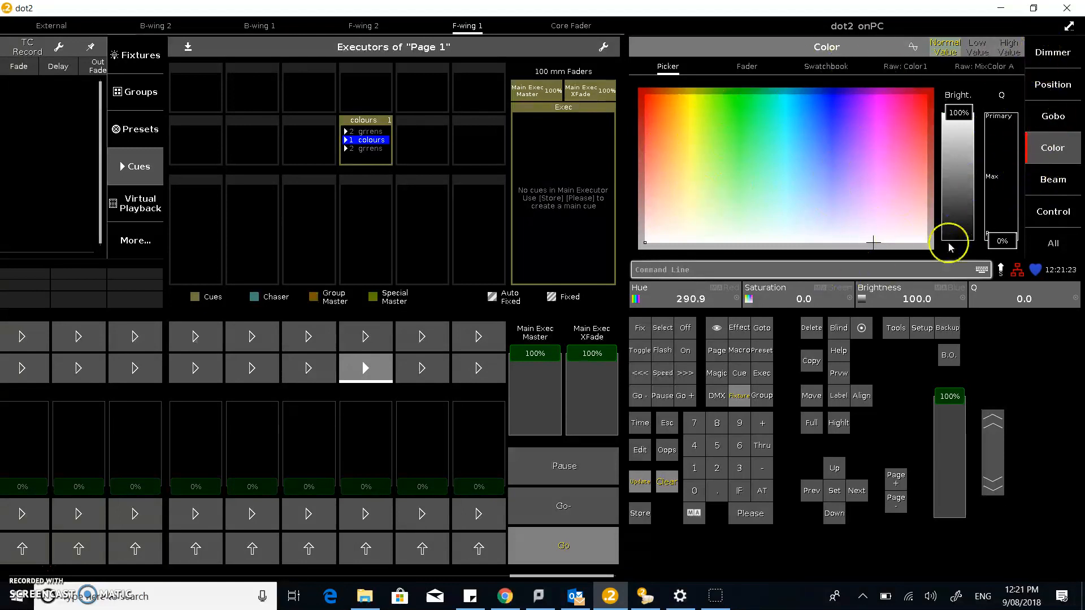
Clear the programmer, set the dimmer of all seven fixtures to 100%, and check the result in dot2 3D
{"action": "left_click", "coordinate": [667, 483]}
{"action": "left_click", "coordinate": [667, 483]}
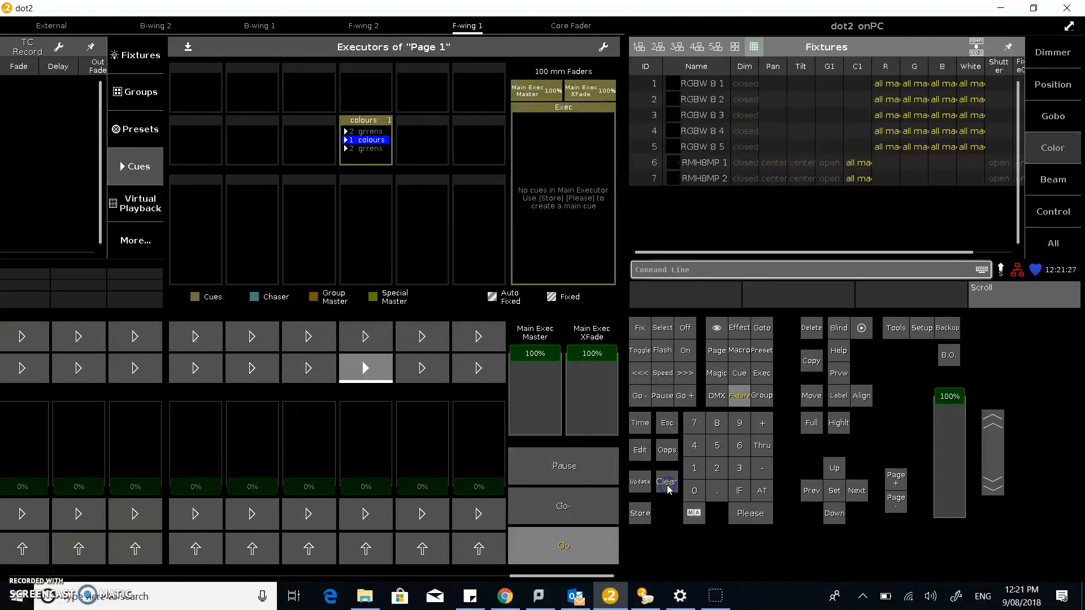
{"action": "left_click_drag", "start_coordinate": [702, 83], "coordinate": [704, 177]}
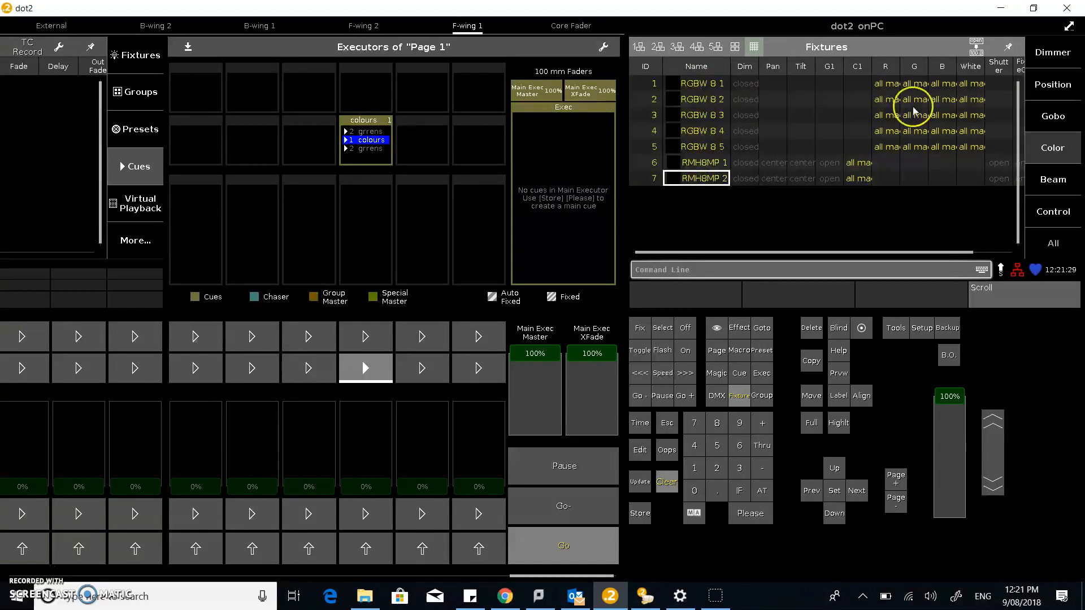
{"action": "left_click", "coordinate": [1061, 57]}
{"action": "left_click_drag", "start_coordinate": [667, 251], "coordinate": [672, 90]}
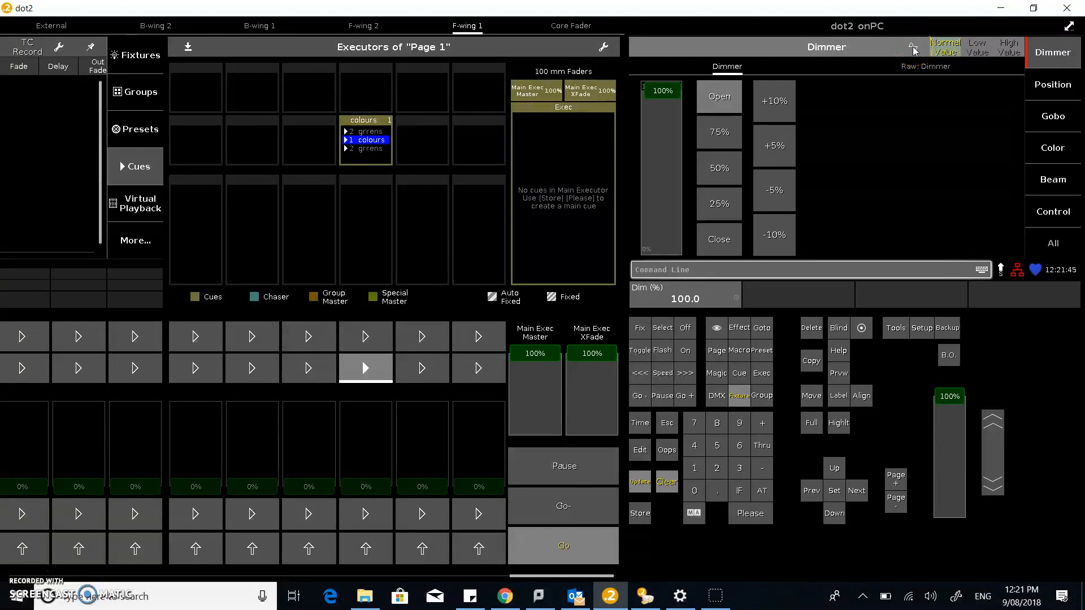
{"action": "key", "text": "alt+Tab"}
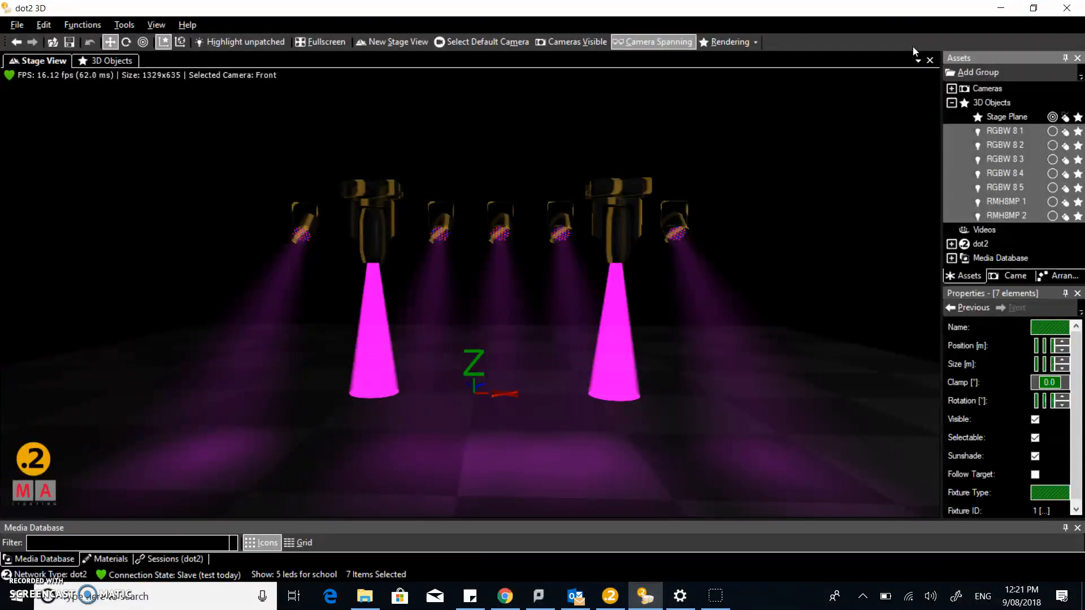
{"action": "key", "text": "alt+Tab"}
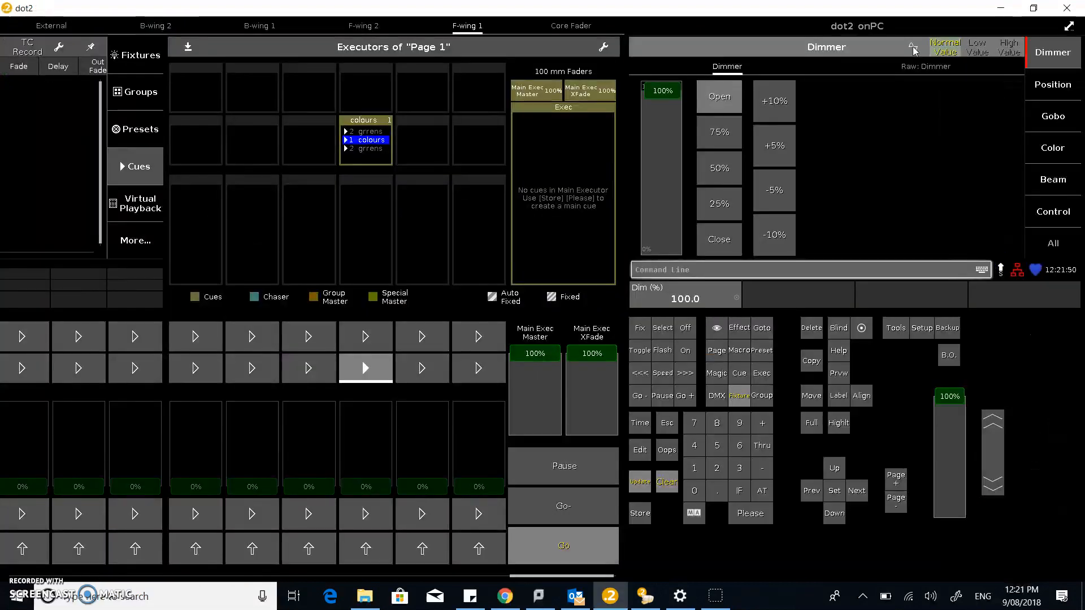
Apply the Hard Dimmer effect to the selected fixtures, reviewing its low and high values and its look in dot2 3D
{"action": "left_click", "coordinate": [914, 50]}
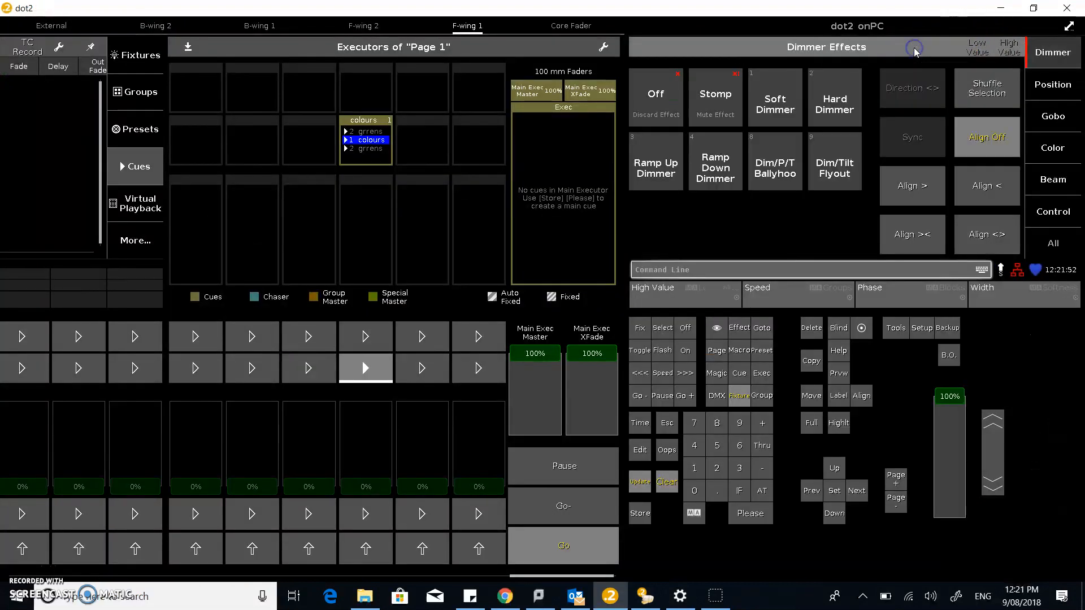
{"action": "left_click", "coordinate": [825, 108]}
{"action": "left_click", "coordinate": [974, 50]}
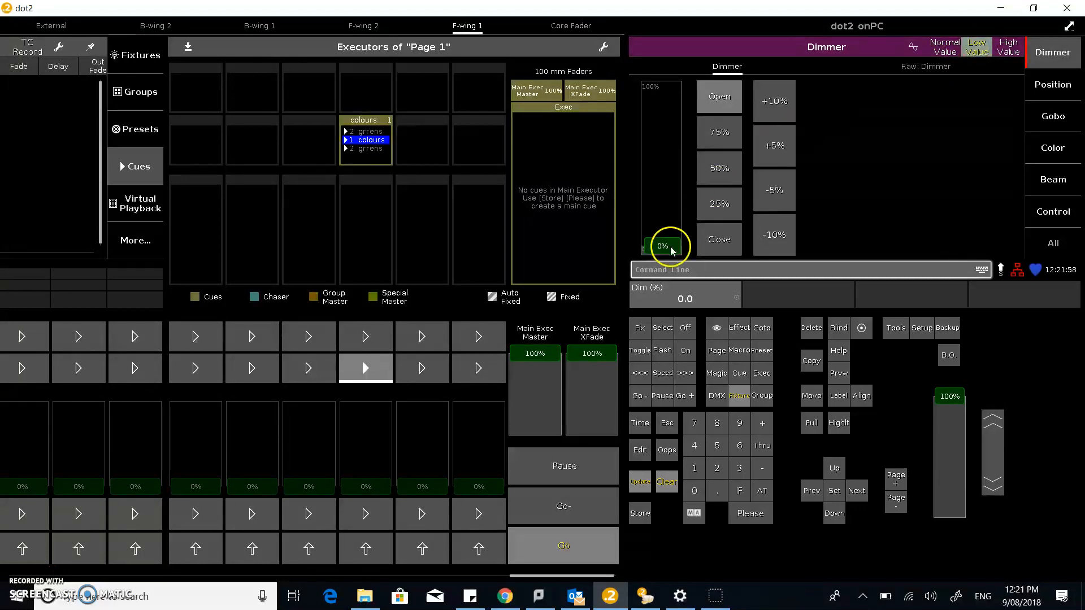
{"action": "left_click", "coordinate": [1008, 48]}
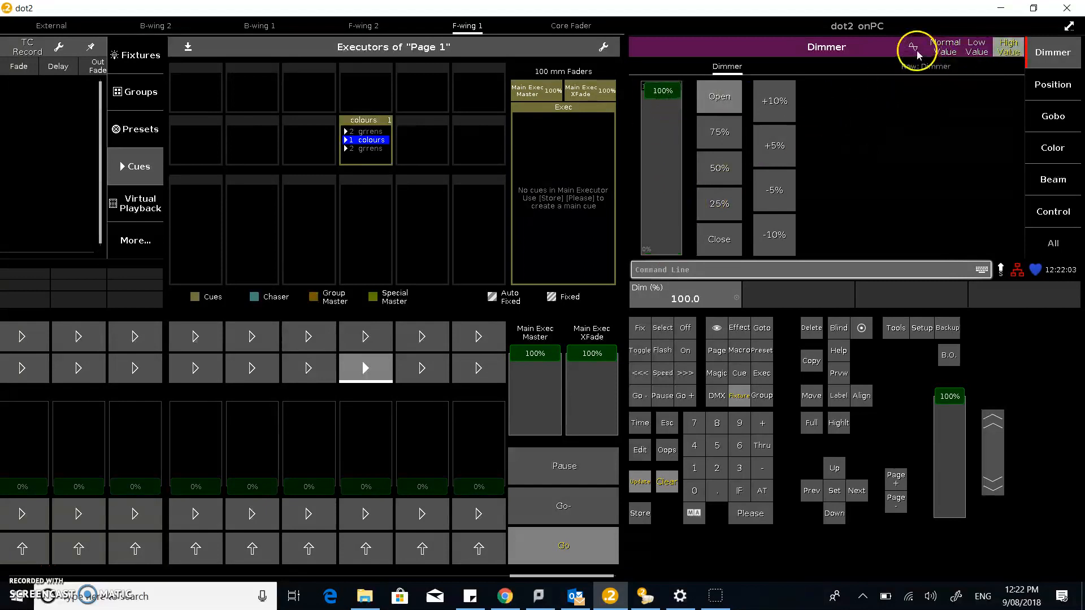
{"action": "key", "text": "alt+Tab"}
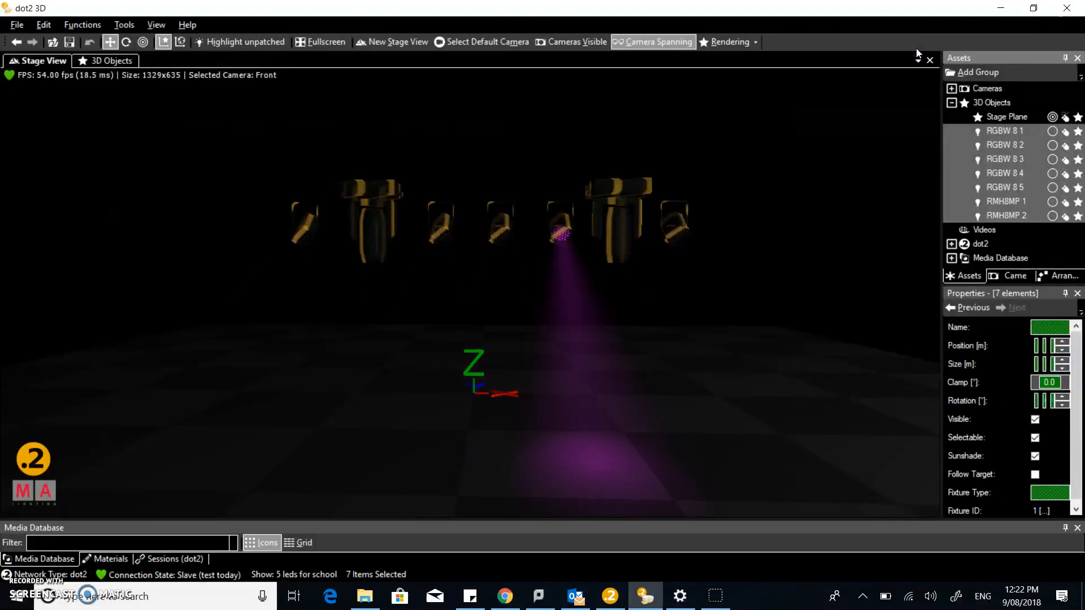
{"action": "key", "text": "alt+Tab"}
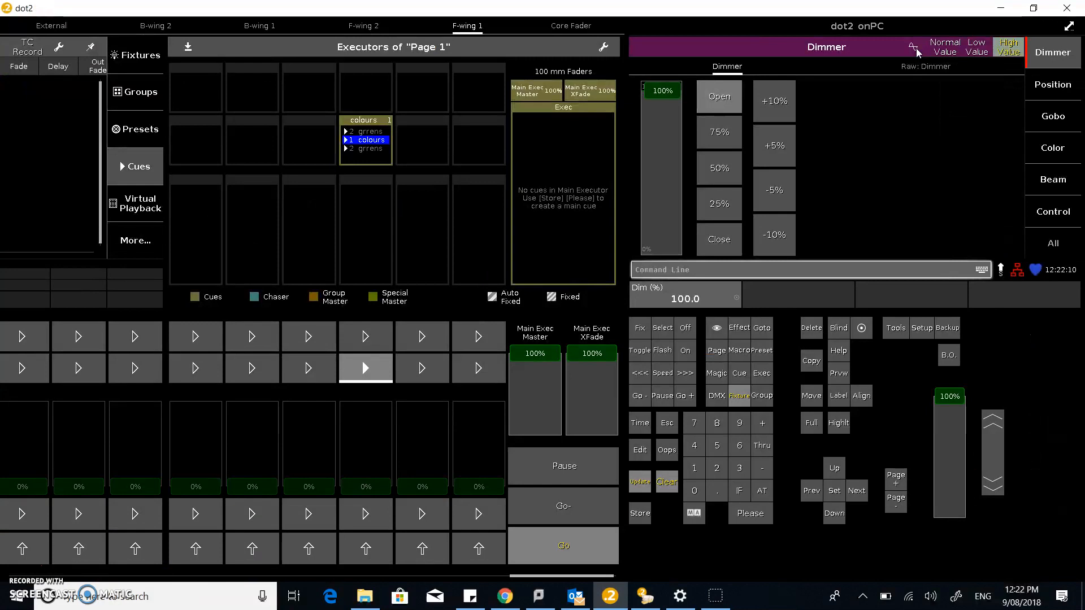
Set the dimmer effect's phase to 0 for all selected fixtures and check it in dot2 3D
{"action": "left_click", "coordinate": [913, 48]}
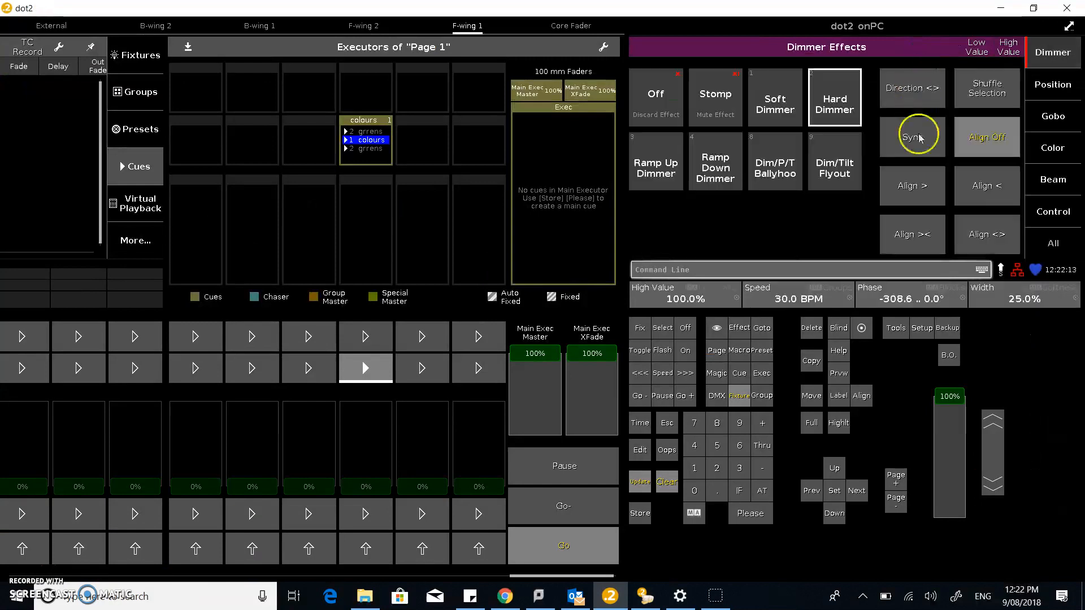
{"action": "left_click", "coordinate": [873, 310]}
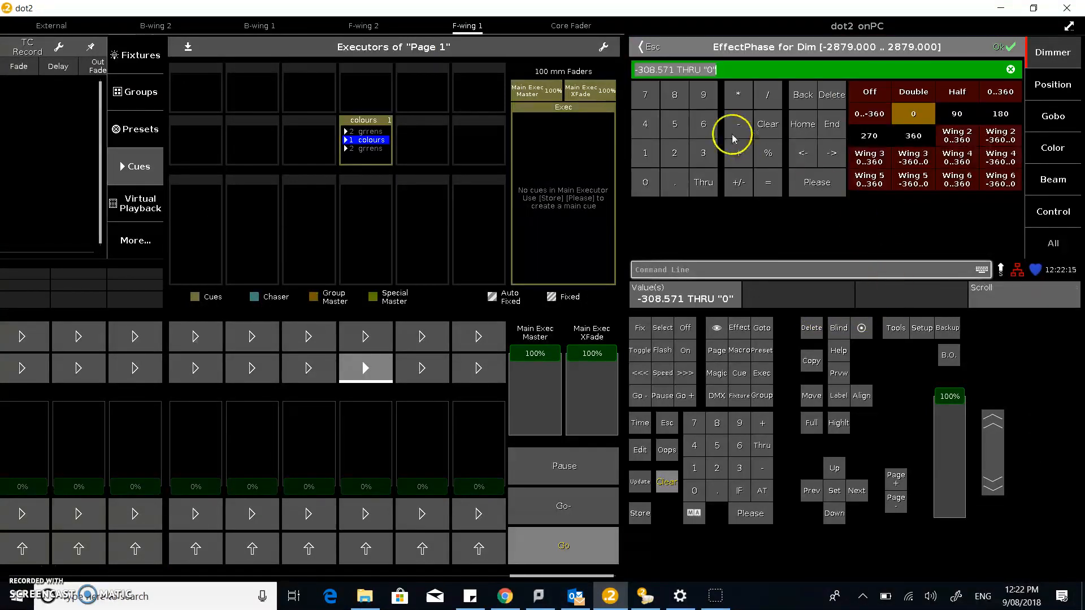
{"action": "type", "text": "0"}
{"action": "key", "text": "Return"}
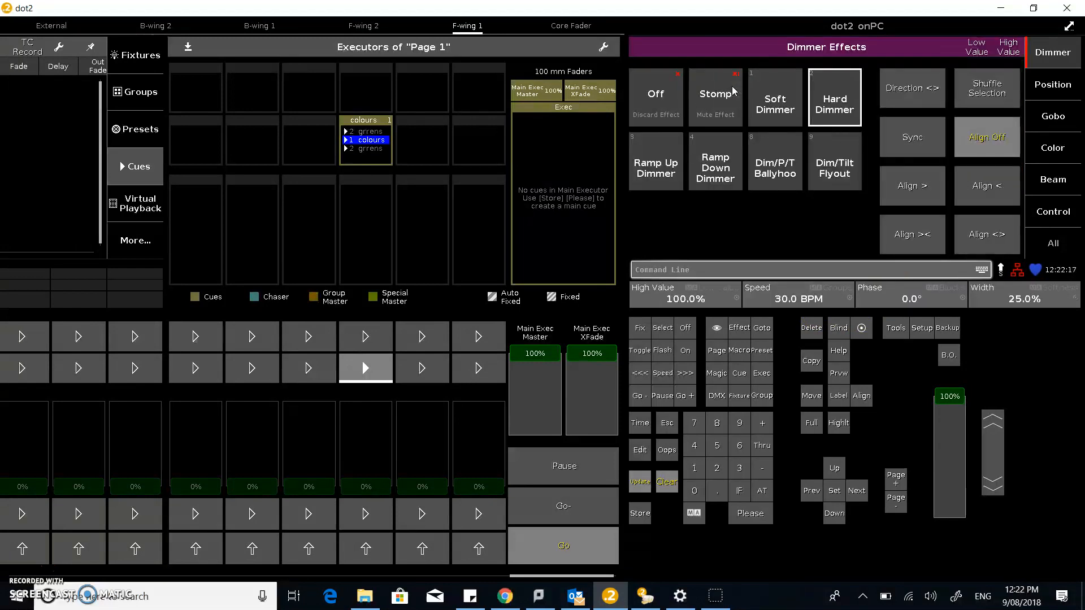
{"action": "key", "text": "alt+Tab"}
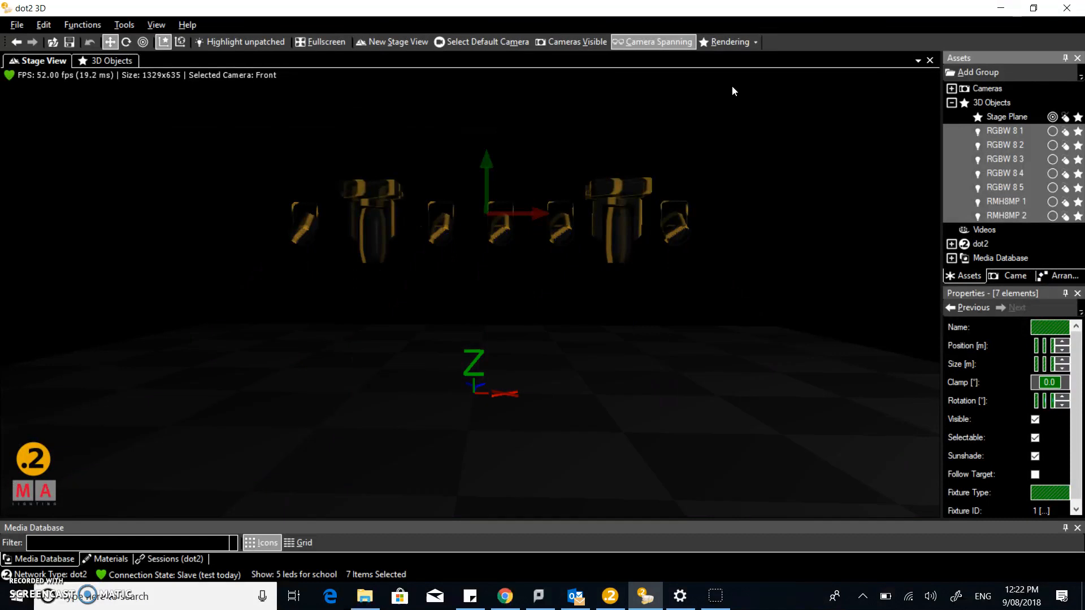
{"action": "key", "text": "alt+Tab"}
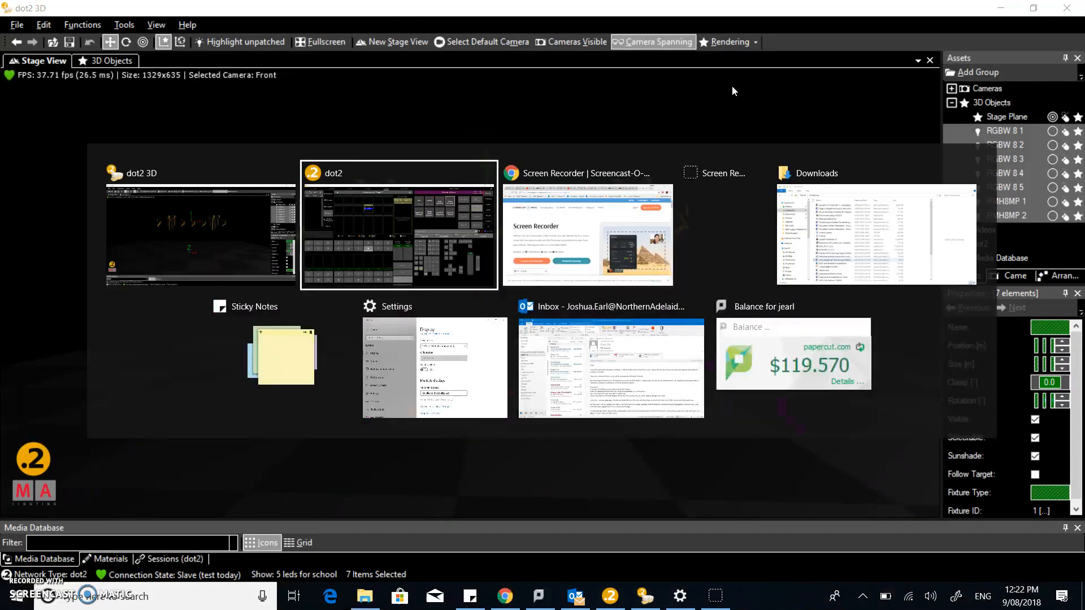
Set the dimmer effect's width to 50% and check the flashing in dot2 3D
{"action": "left_click", "coordinate": [1012, 310]}
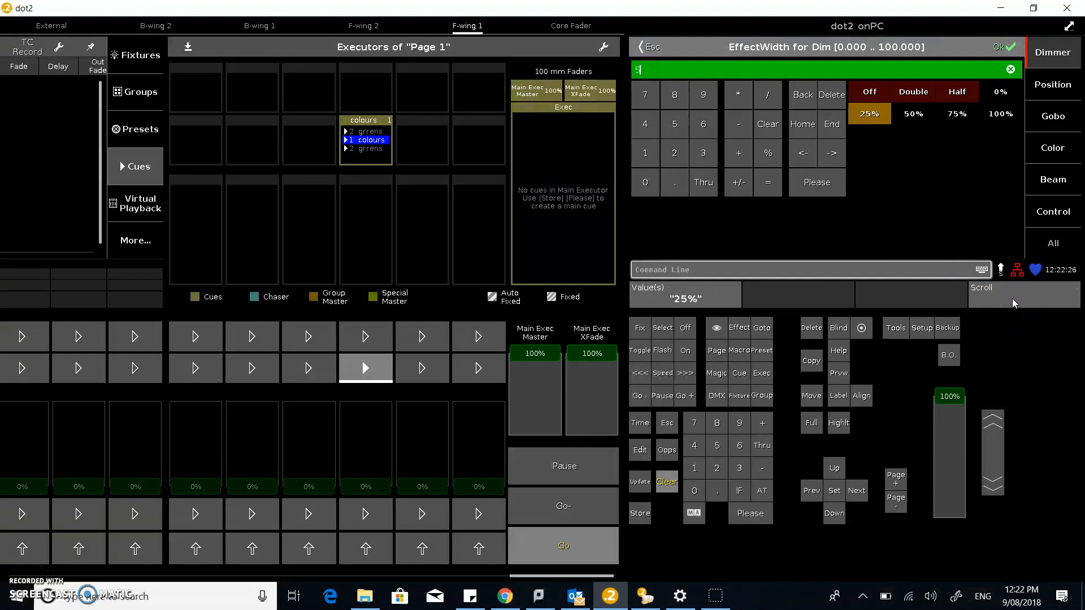
{"action": "type", "text": "50"}
{"action": "key", "text": "Return"}
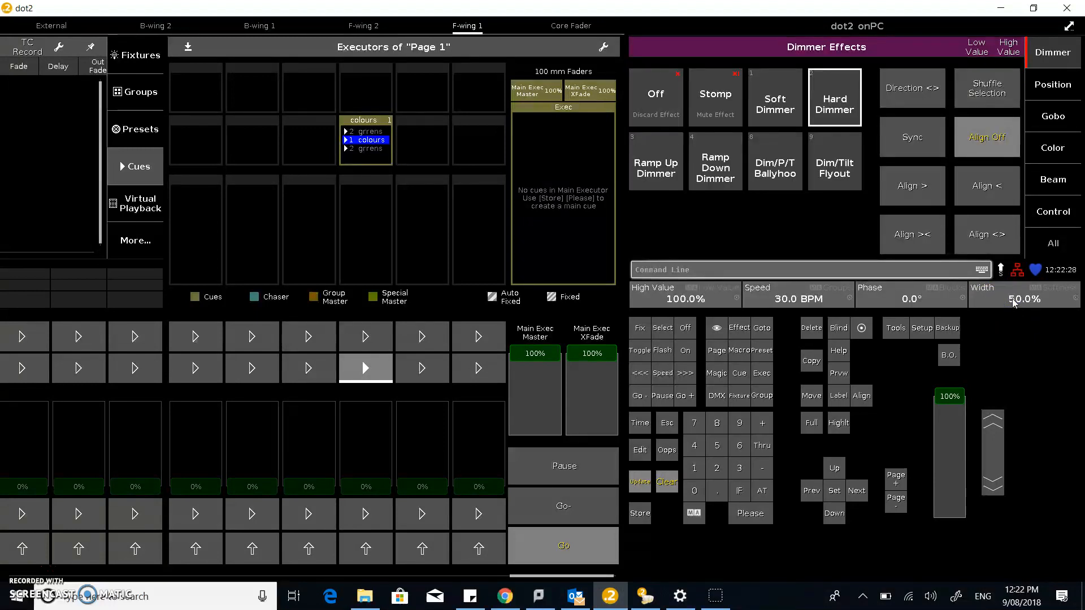
{"action": "key", "text": "alt+Tab"}
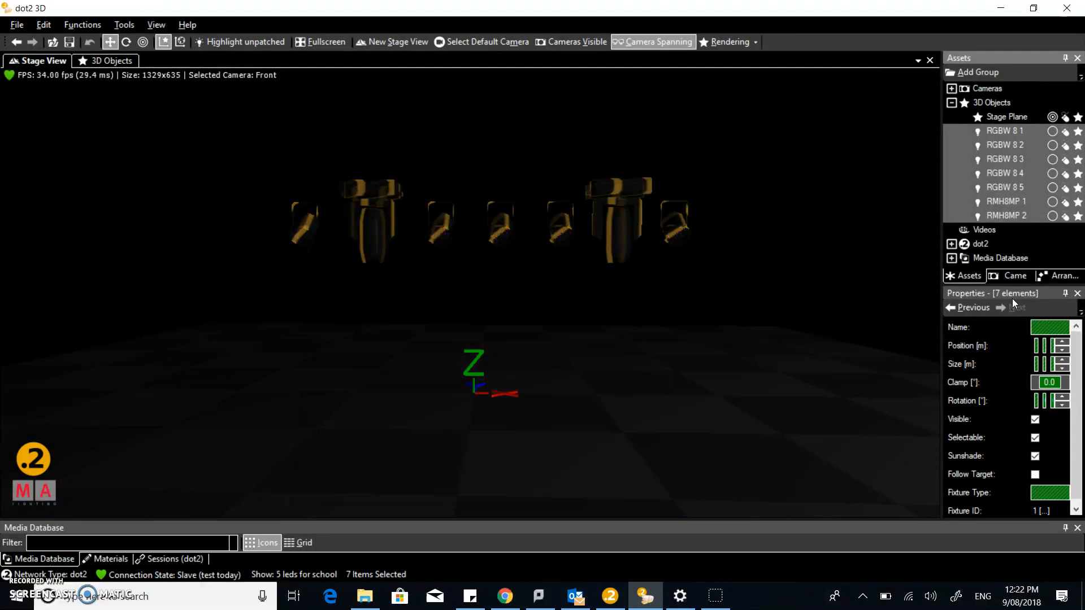
{"action": "key", "text": "alt+Tab"}
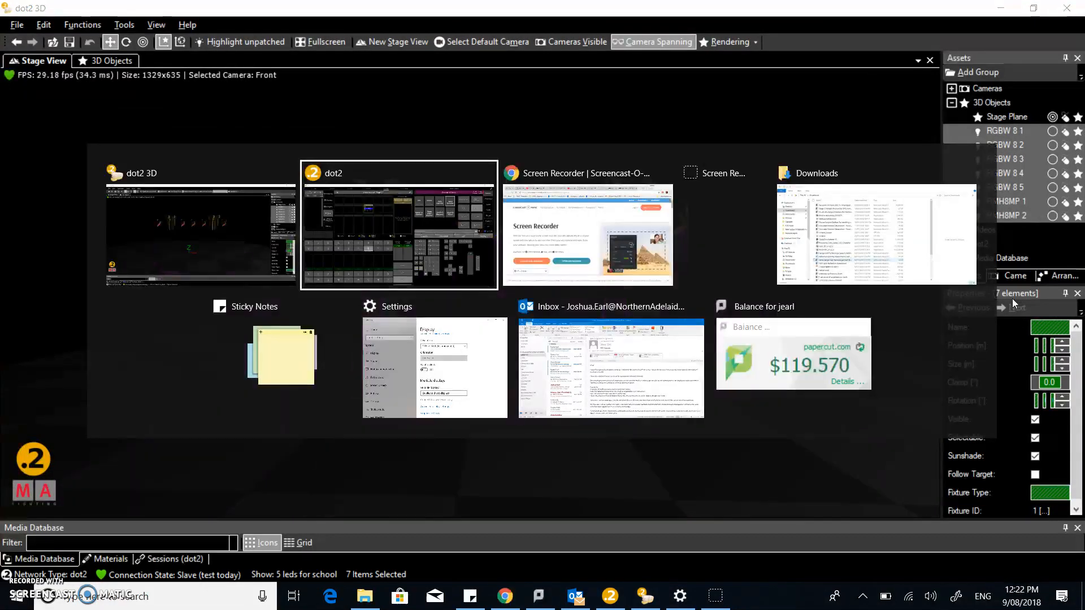
Raise the dimmer effect's speed to 240 BPM, double it to 480 BPM, and check the strobing in dot2 3D
{"action": "left_click", "coordinate": [839, 229]}
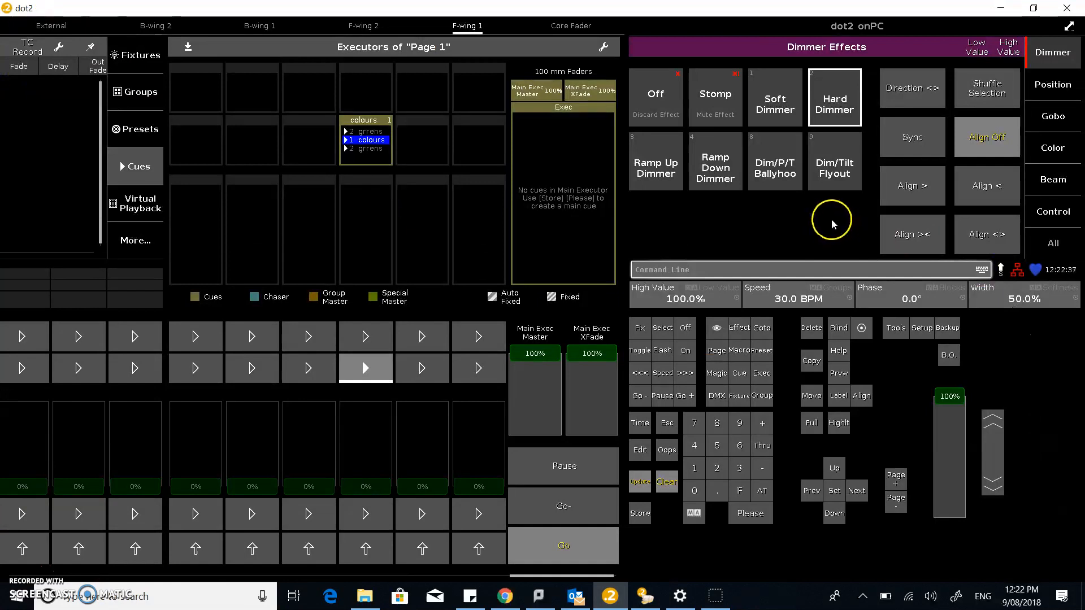
{"action": "left_click", "coordinate": [780, 299]}
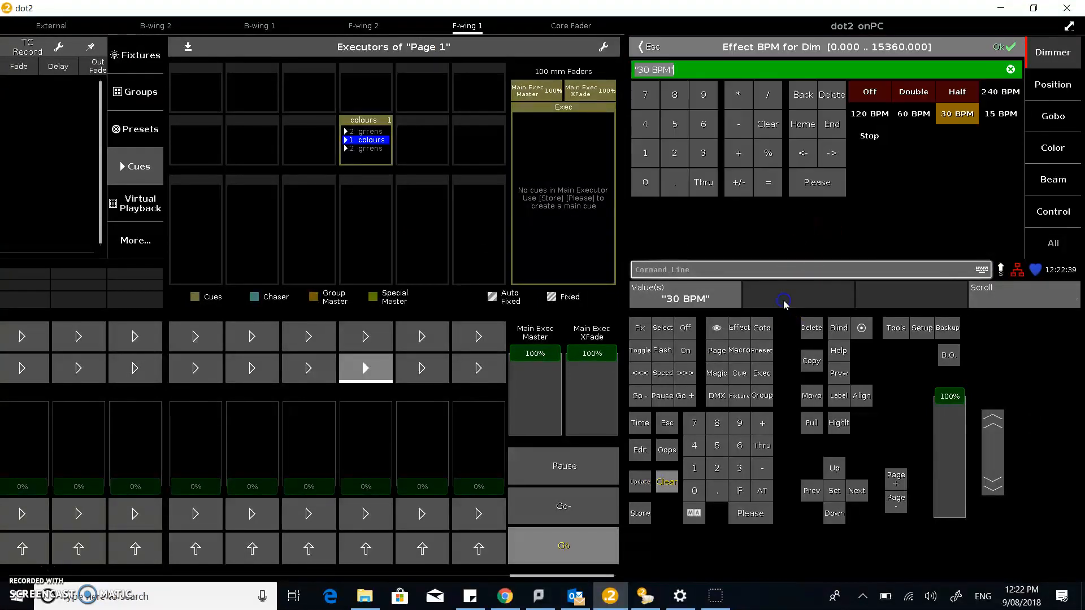
{"action": "left_click", "coordinate": [999, 92]}
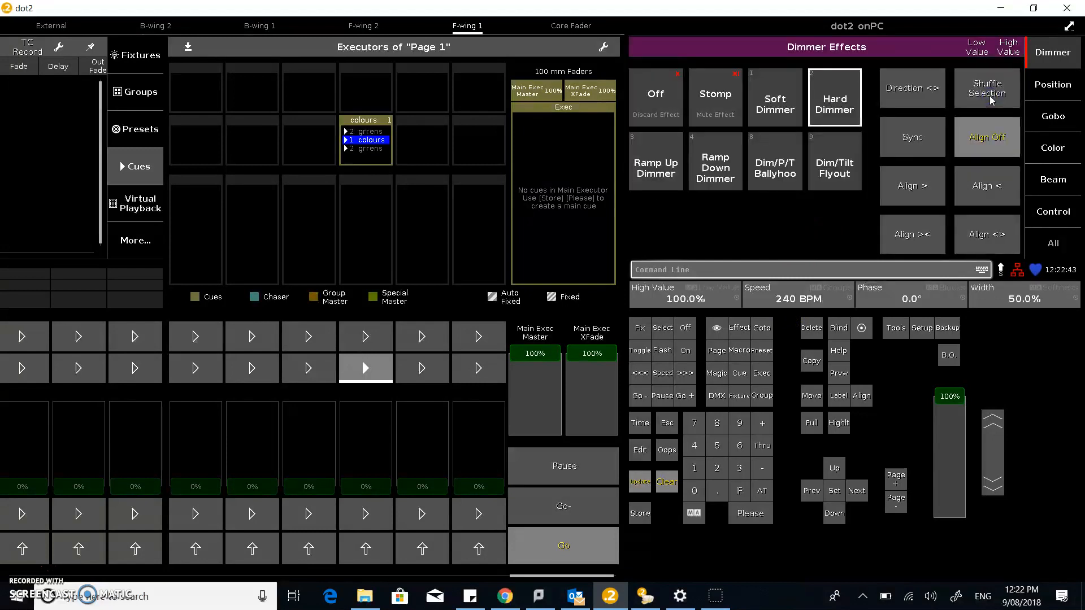
{"action": "left_click", "coordinate": [779, 299]}
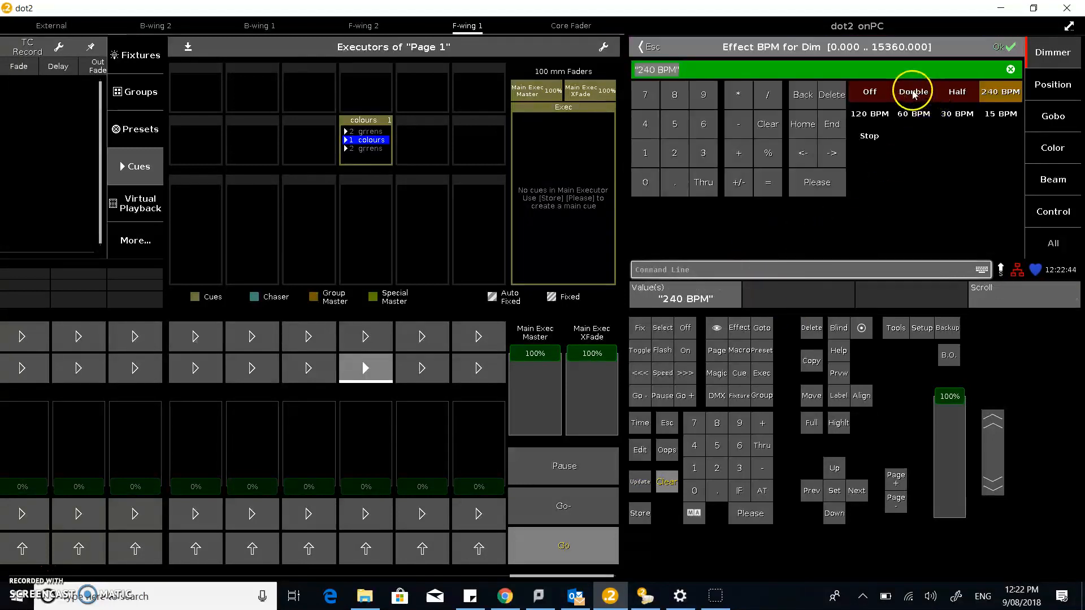
{"action": "left_click", "coordinate": [913, 93]}
{"action": "key", "text": "alt+Tab"}
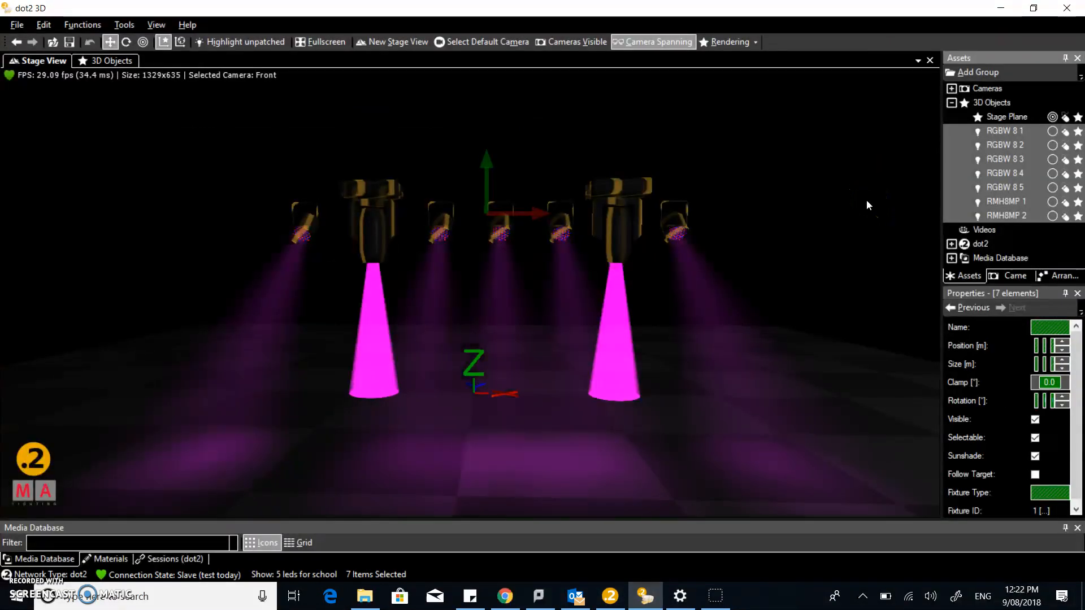
{"action": "key", "text": "alt+Tab"}
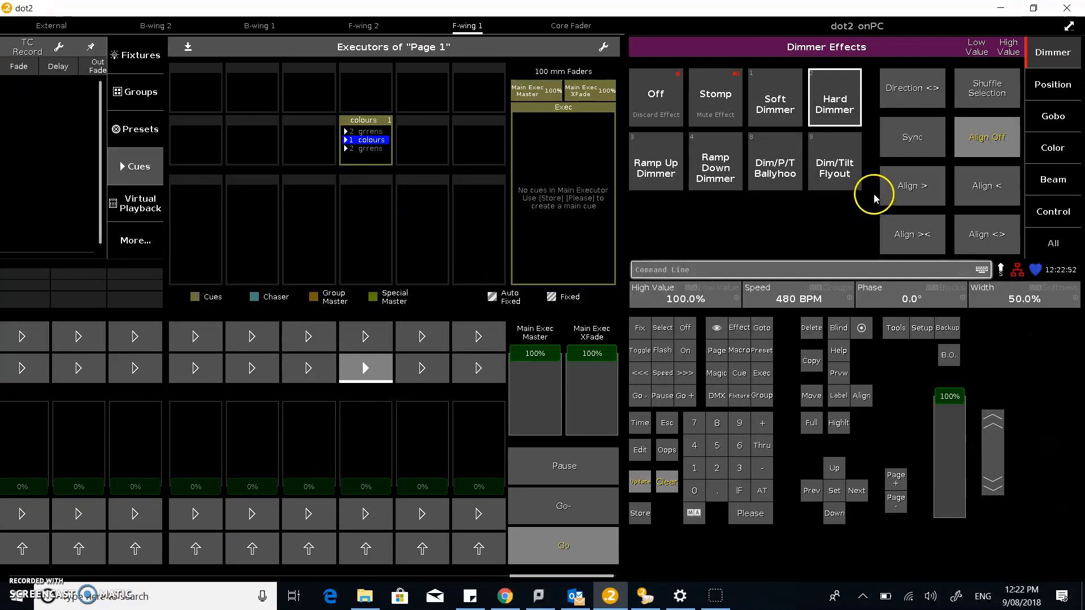
Store the effect on the empty executor immediately before the colours executor and label it "strobe"
{"action": "left_click", "coordinate": [641, 514]}
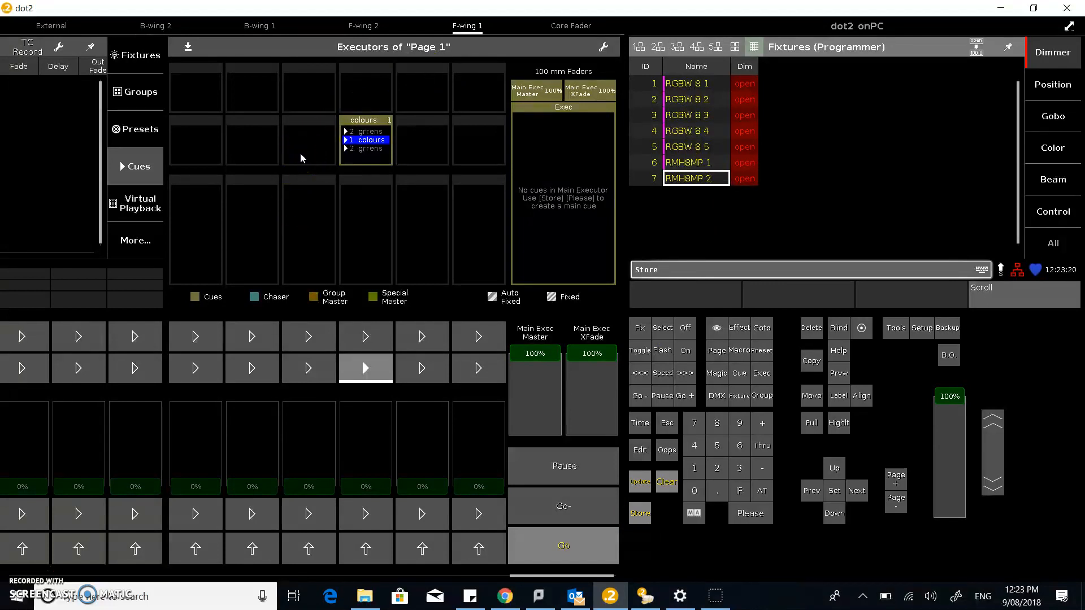
{"action": "left_click", "coordinate": [300, 154]}
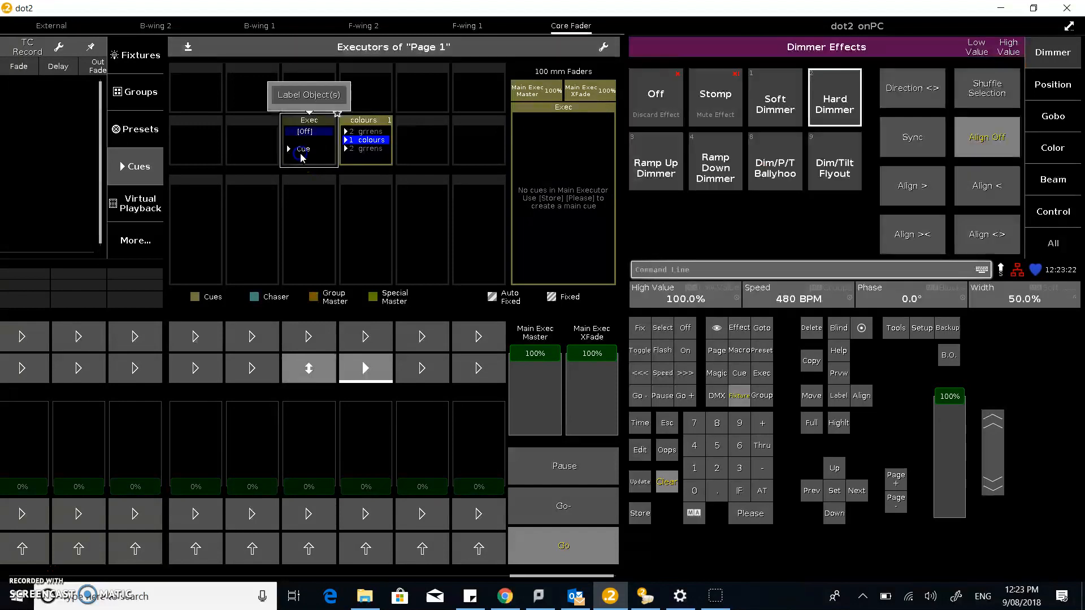
{"action": "left_click", "coordinate": [308, 94]}
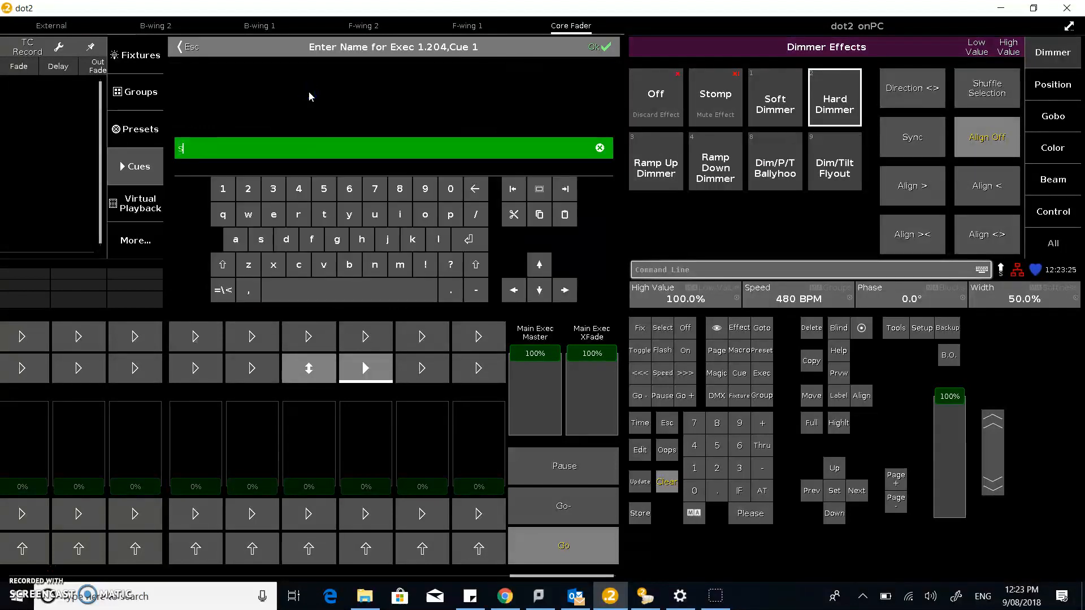
{"action": "type", "text": "strobe"}
{"action": "key", "text": "Return"}
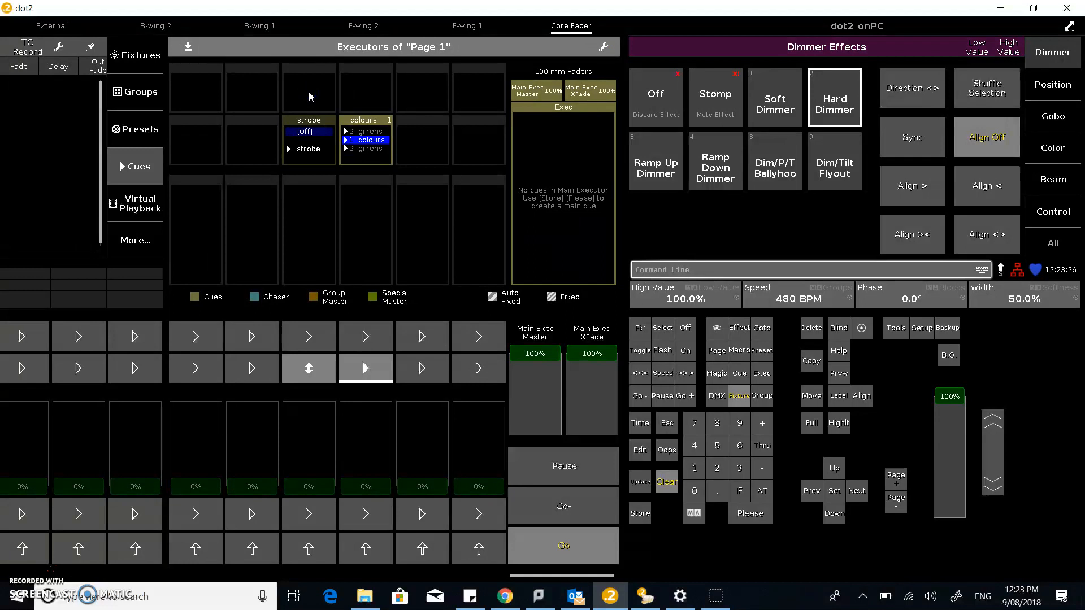
Change the strobe executor's button function to Flash
{"action": "left_click", "coordinate": [307, 169]}
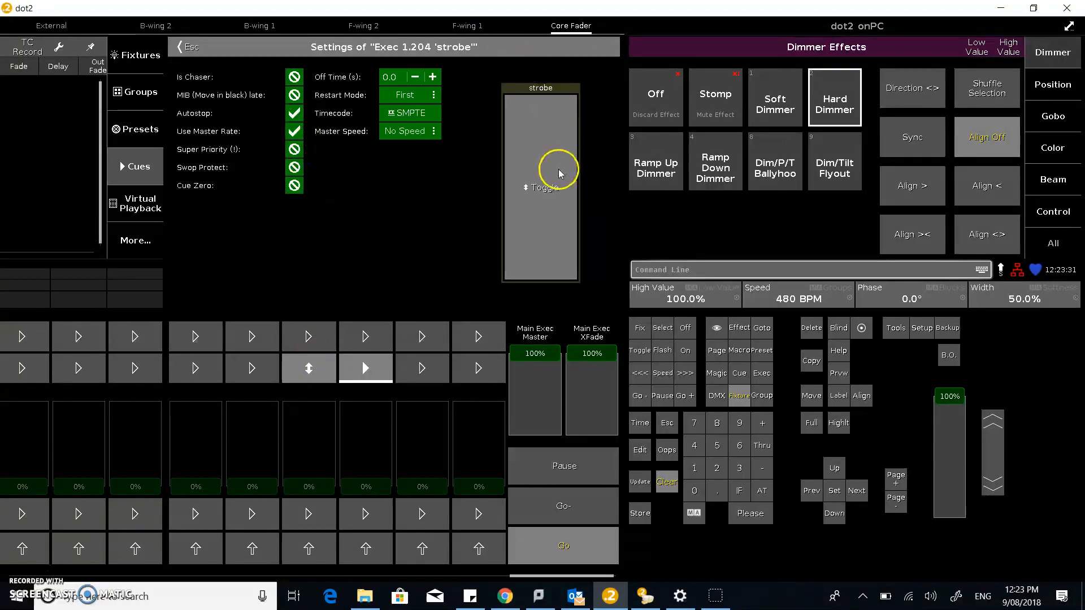
{"action": "left_click", "coordinate": [547, 206]}
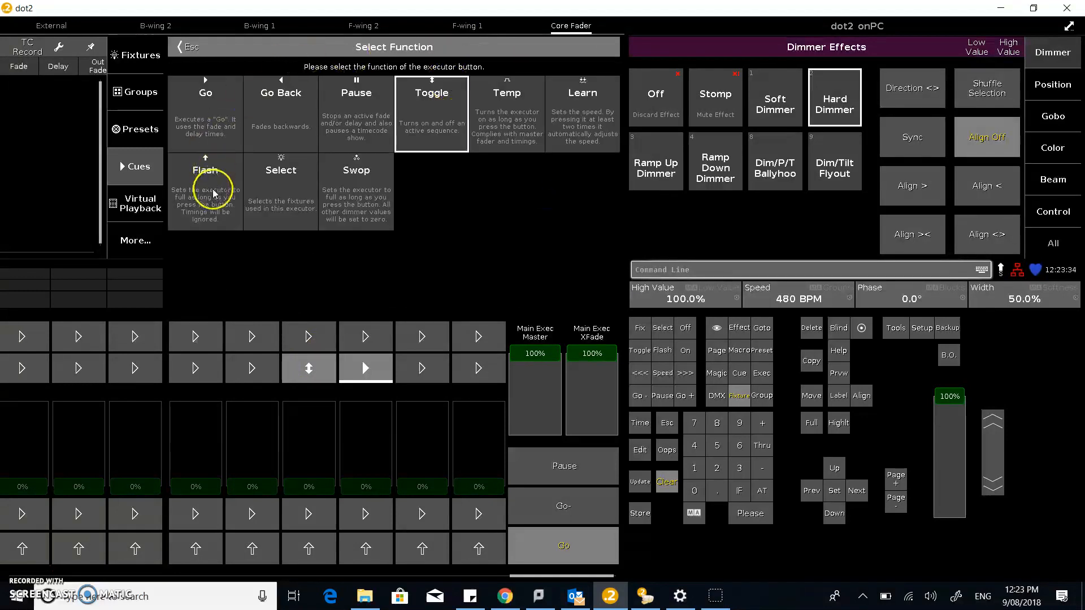
{"action": "left_click", "coordinate": [213, 194]}
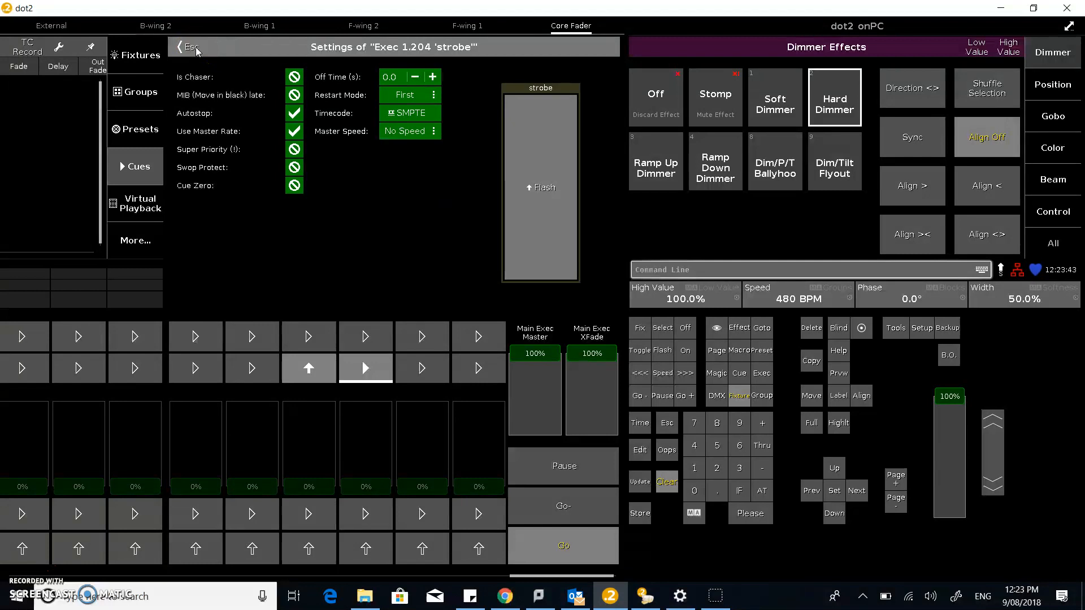
Turn on Super Priority for the strobe executor, return to the Page 1 executors and flash it several times
{"action": "left_click", "coordinate": [294, 149]}
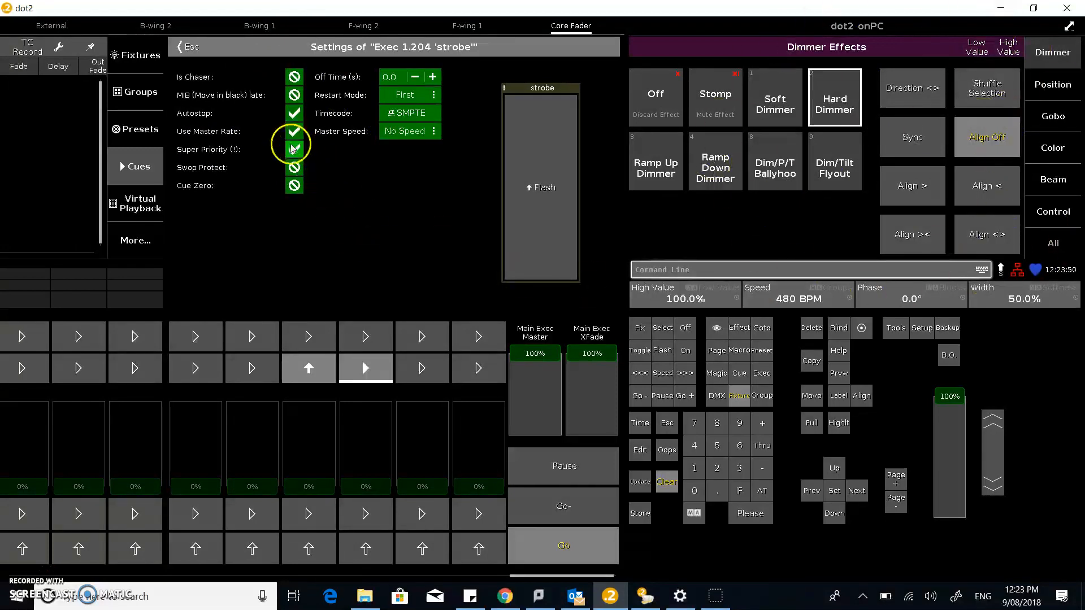
{"action": "left_click", "coordinate": [188, 47]}
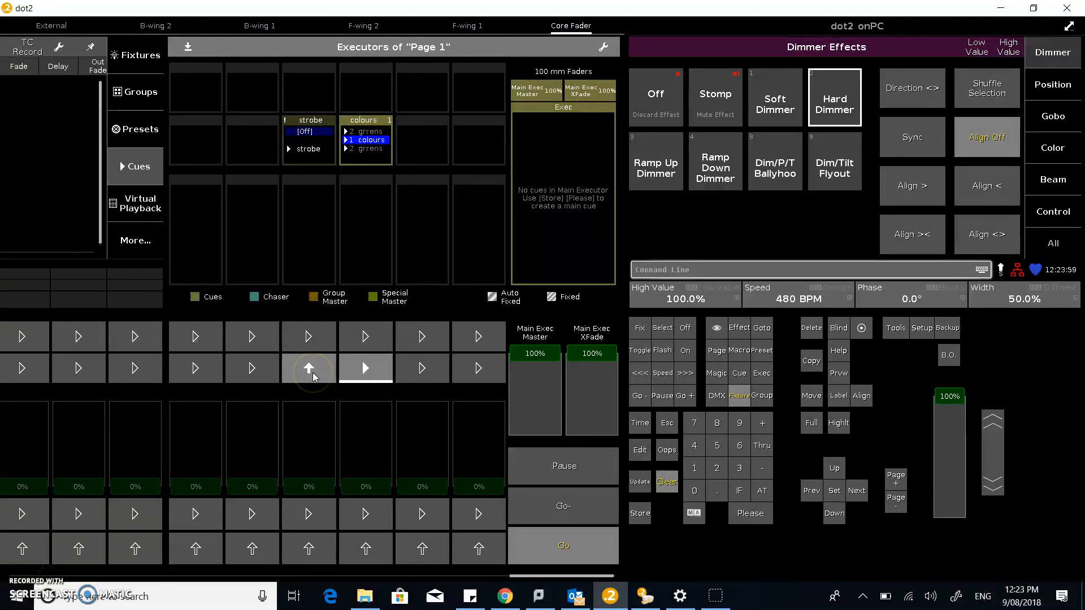
{"action": "left_click", "coordinate": [310, 370]}
{"action": "left_click", "coordinate": [310, 371]}
{"action": "left_click", "coordinate": [310, 371]}
{"action": "left_click", "coordinate": [310, 370]}
{"action": "left_click", "coordinate": [310, 370]}
{"action": "left_click", "coordinate": [311, 370]}
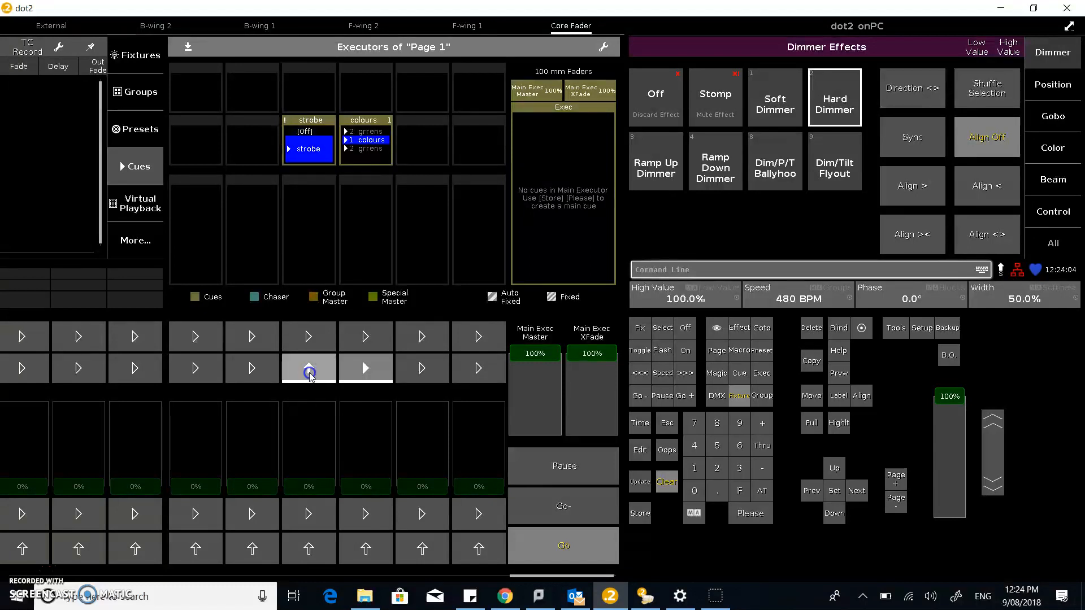
Hold the strobe executor's Flash, check the stage in dot2 3D, and release it back in dot2 onPC
{"action": "left_click", "coordinate": [310, 373]}
{"action": "key", "text": "alt+Tab"}
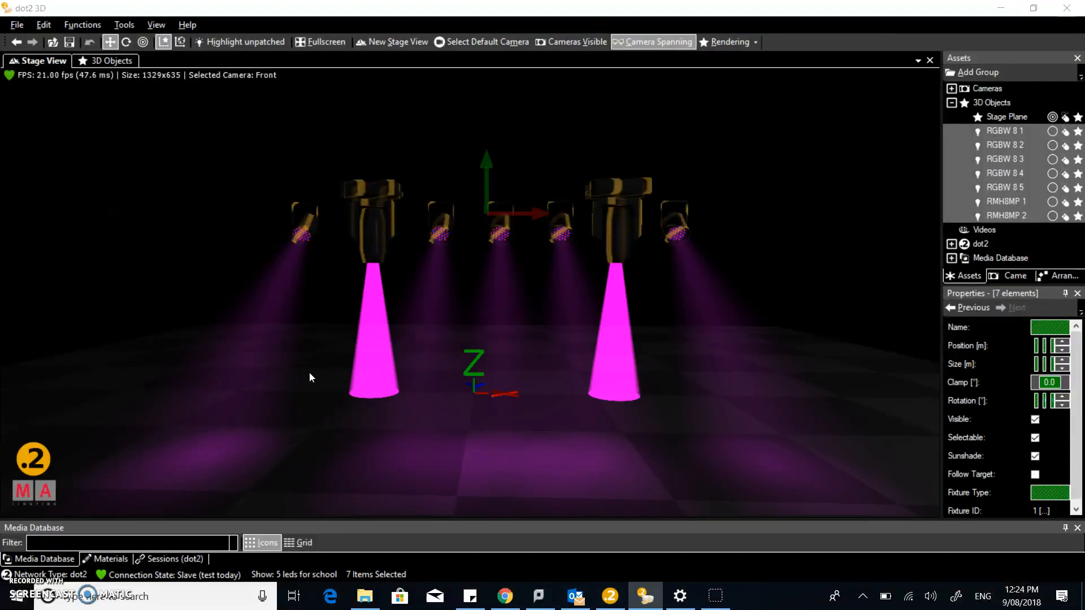
{"action": "key", "text": "alt+Tab"}
{"action": "left_click", "coordinate": [310, 372]}
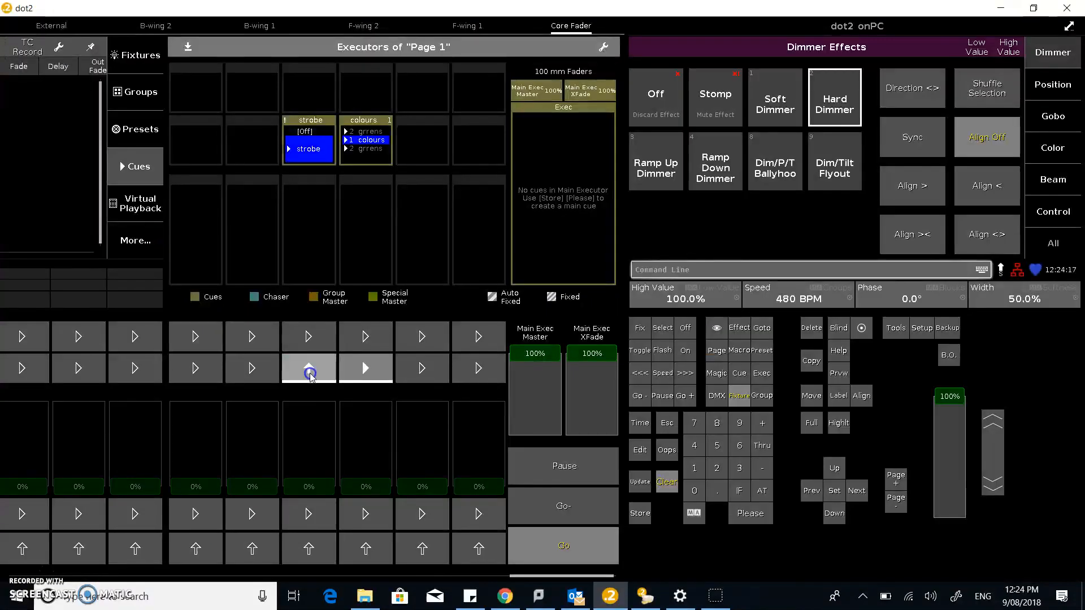
{"action": "left_click", "coordinate": [310, 371]}
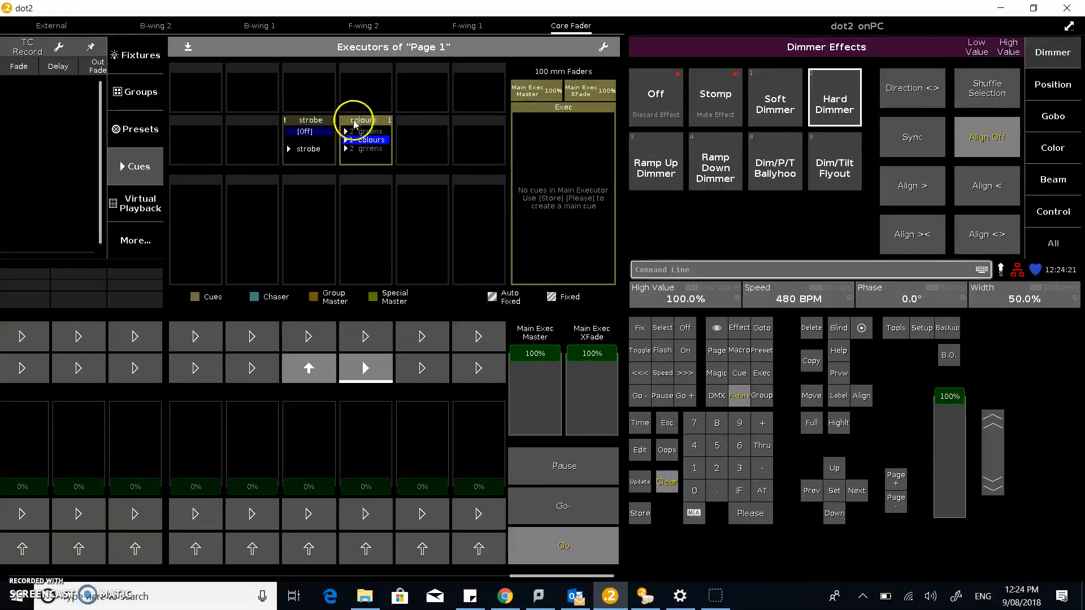
Stomp the dimmer effect in the programmer and check the stage in dot2 3D
{"action": "left_click", "coordinate": [726, 103]}
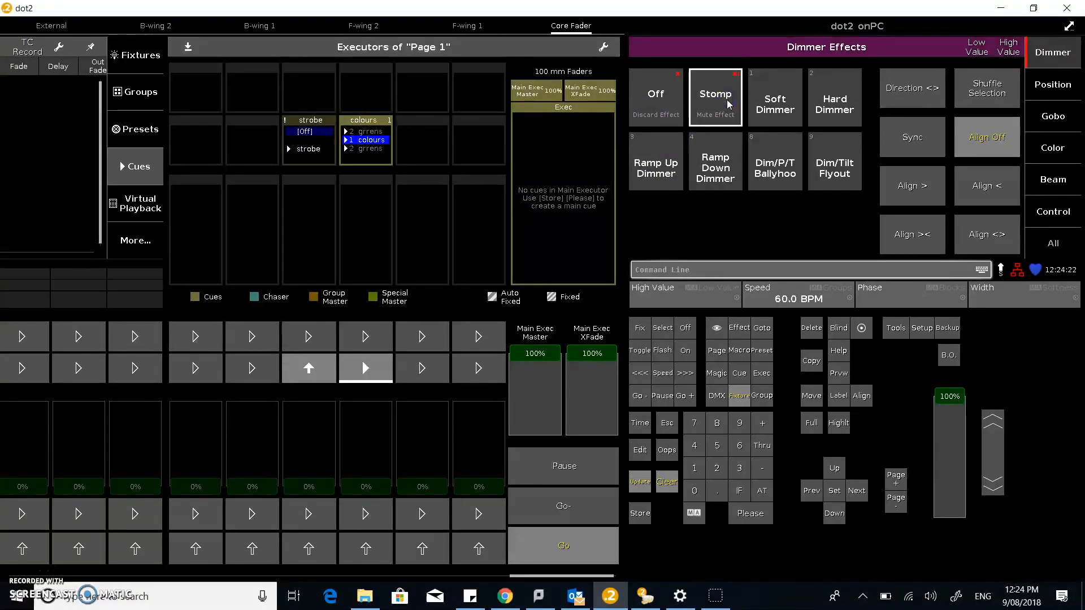
{"action": "key", "text": "alt+Tab"}
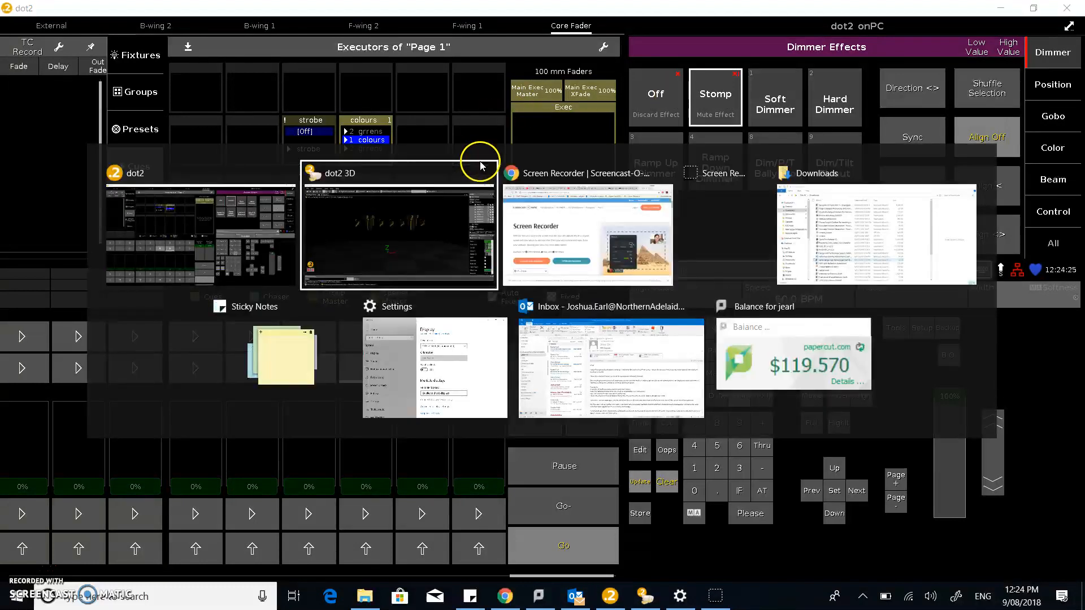
{"action": "key", "text": "alt+Tab"}
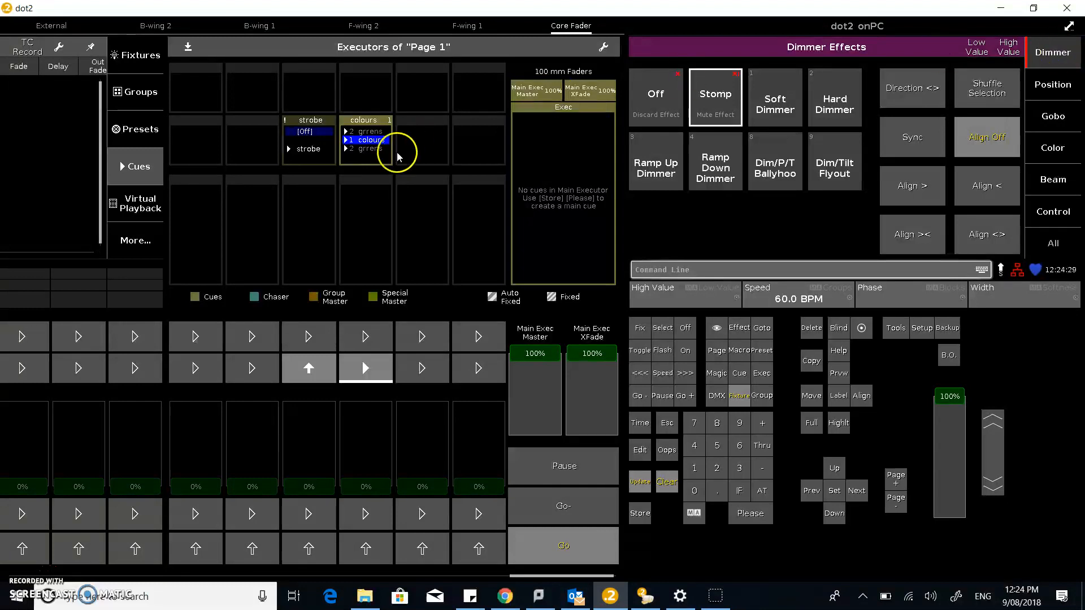
Advance the colours executor to the grrens cue and check the stage in dot2 3D
{"action": "left_click", "coordinate": [365, 369]}
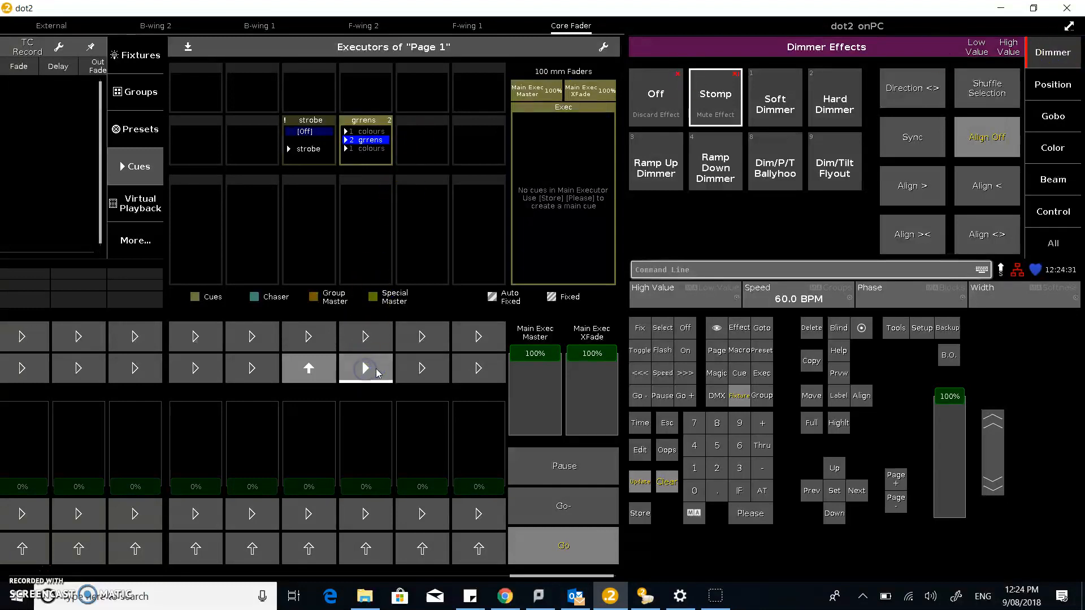
{"action": "key", "text": "alt+Tab"}
{"action": "key", "text": "alt+Tab"}
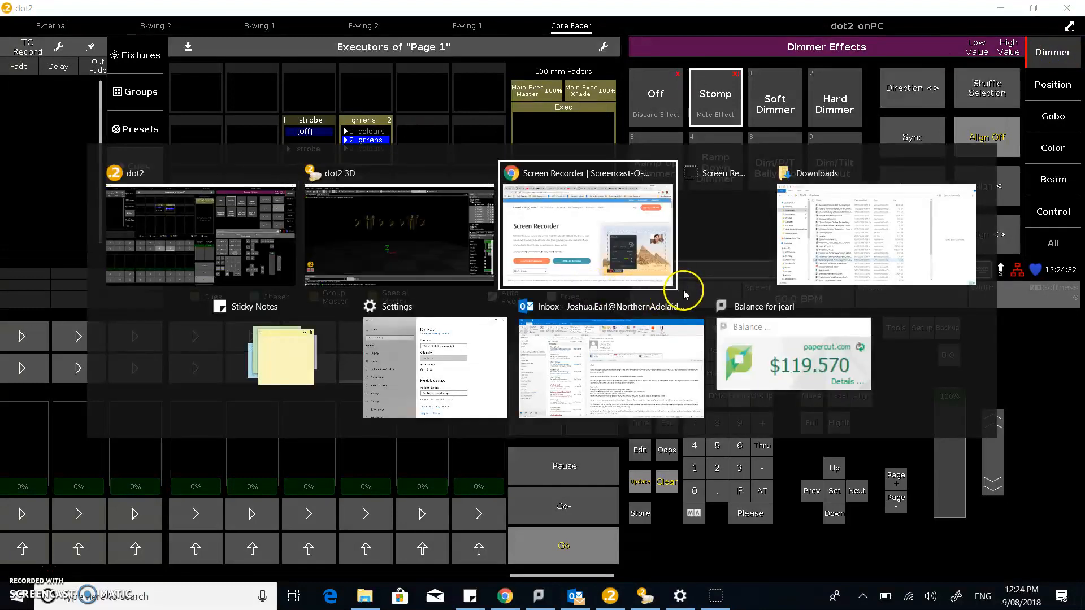
{"action": "key", "text": "alt+shift+Tab"}
{"action": "key", "text": "alt+shift+Tab"}
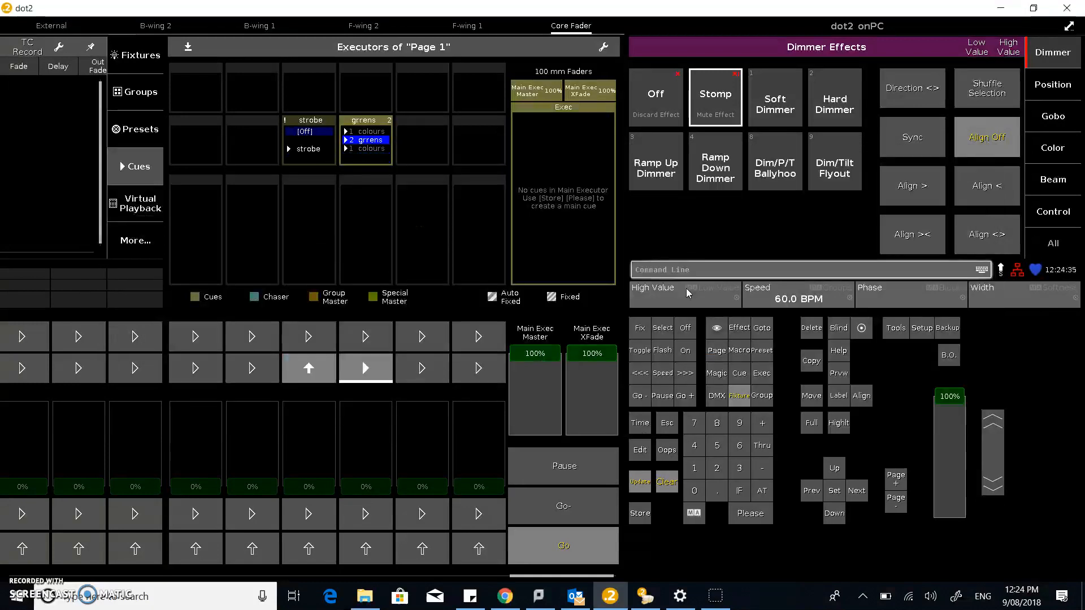
Raise the fixtures' normal dimmer value to 100% and check the light output in dot2 3D
{"action": "left_click", "coordinate": [1051, 45]}
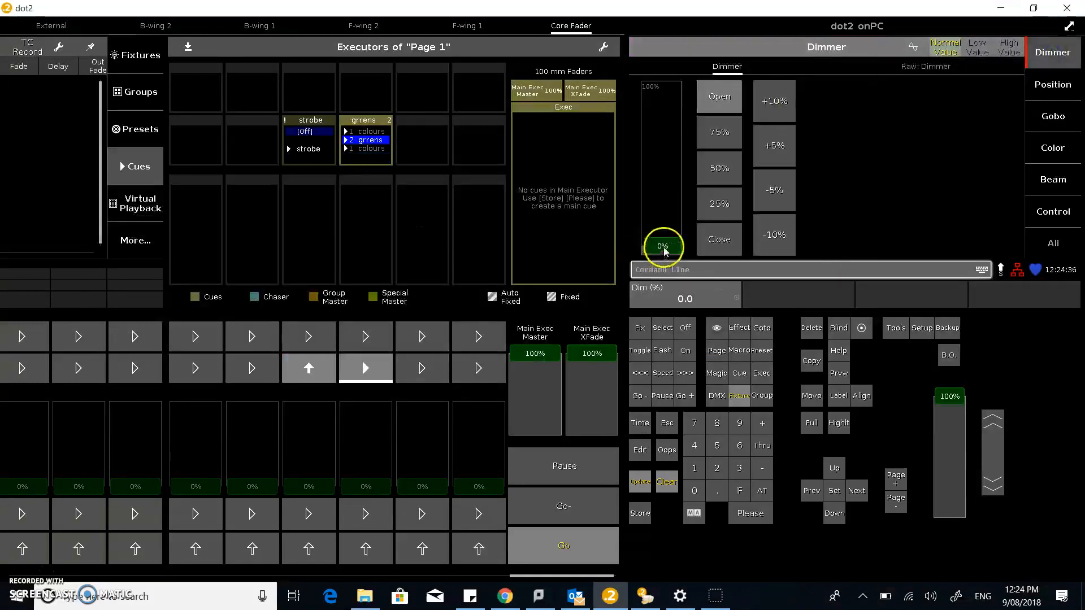
{"action": "left_click_drag", "start_coordinate": [659, 243], "coordinate": [685, 55]}
{"action": "key", "text": "alt+Tab"}
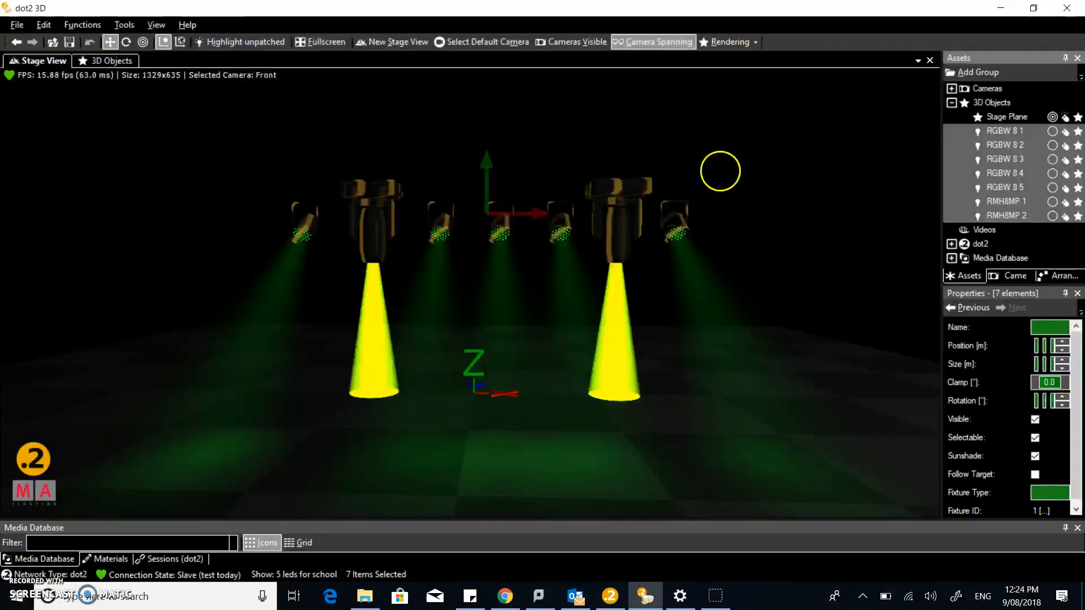
{"action": "key", "text": "alt+Tab"}
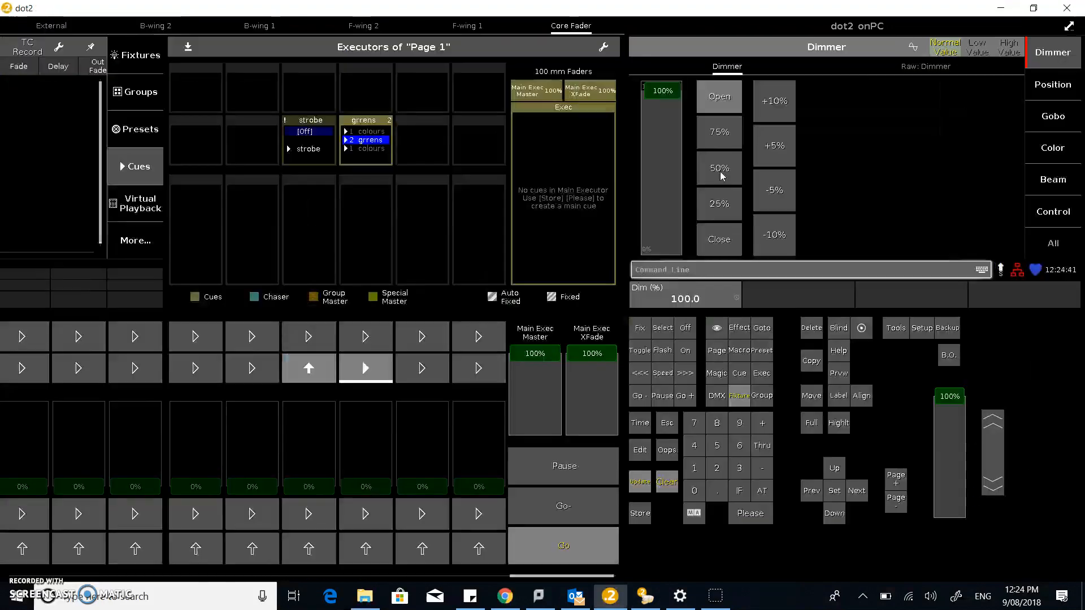
Flash the strobe executor over the green look and check the strobing in dot2 3D
{"action": "left_click", "coordinate": [308, 374]}
{"action": "left_click", "coordinate": [308, 374]}
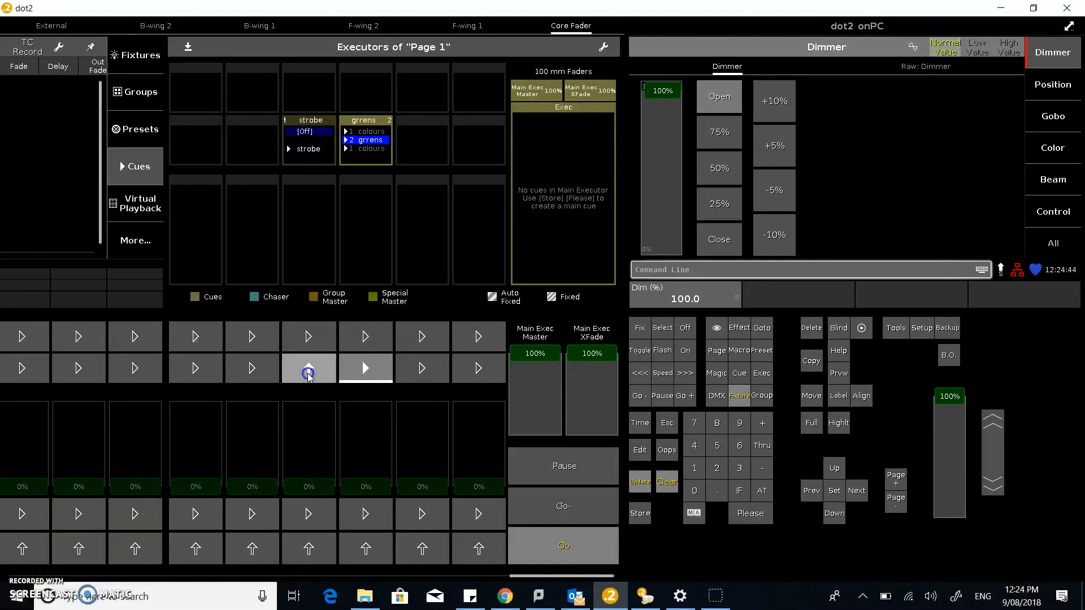
{"action": "key", "text": "alt+Tab"}
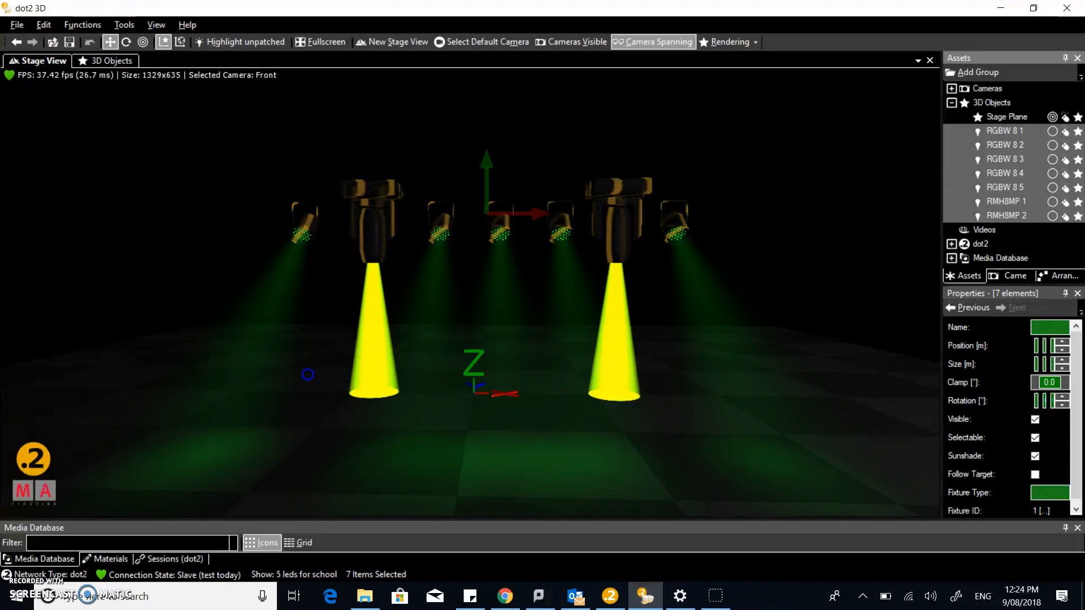
{"action": "key", "text": "alt+Tab"}
{"action": "left_click", "coordinate": [309, 372]}
{"action": "key", "text": "alt+Tab"}
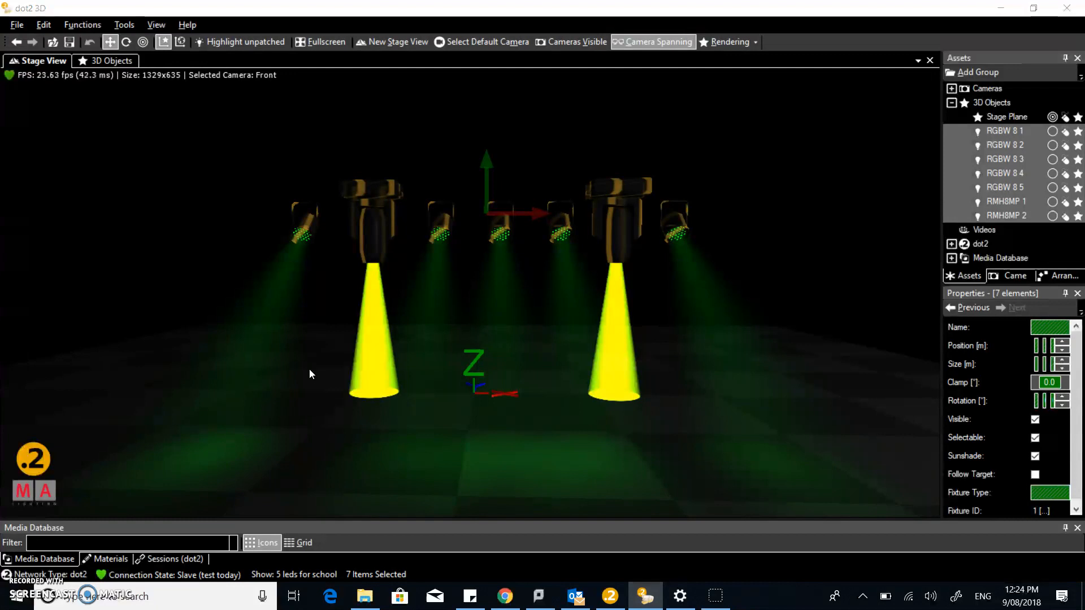
{"action": "key", "text": "alt+Tab"}
{"action": "left_click", "coordinate": [371, 379]}
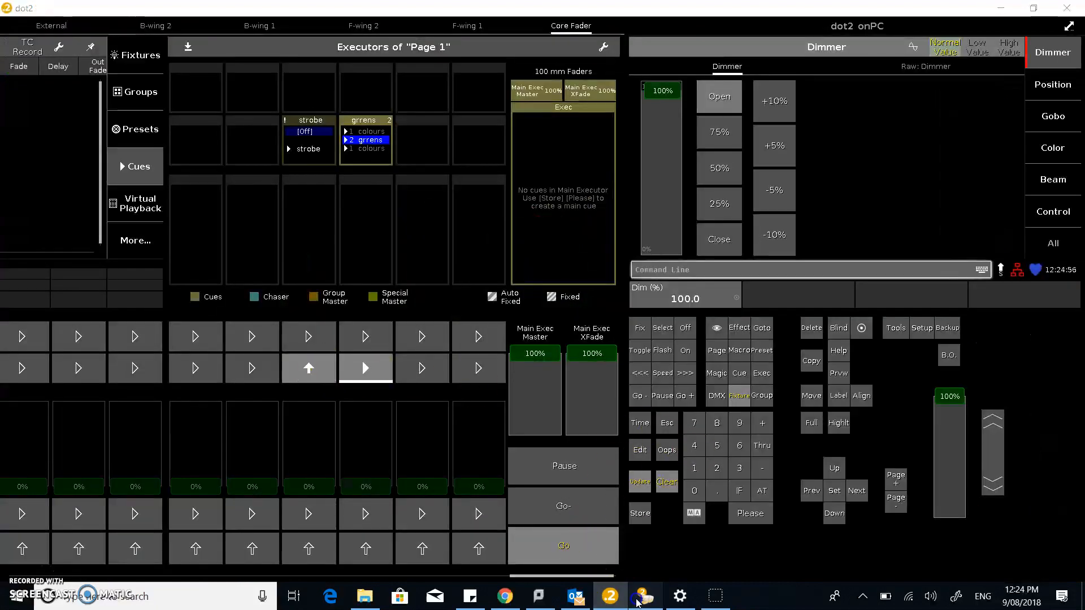
Arrange the dot2 3D and dot2 onPC windows so the stage beams stay visible beside the strobe and colours executors
{"action": "left_click", "coordinate": [644, 596]}
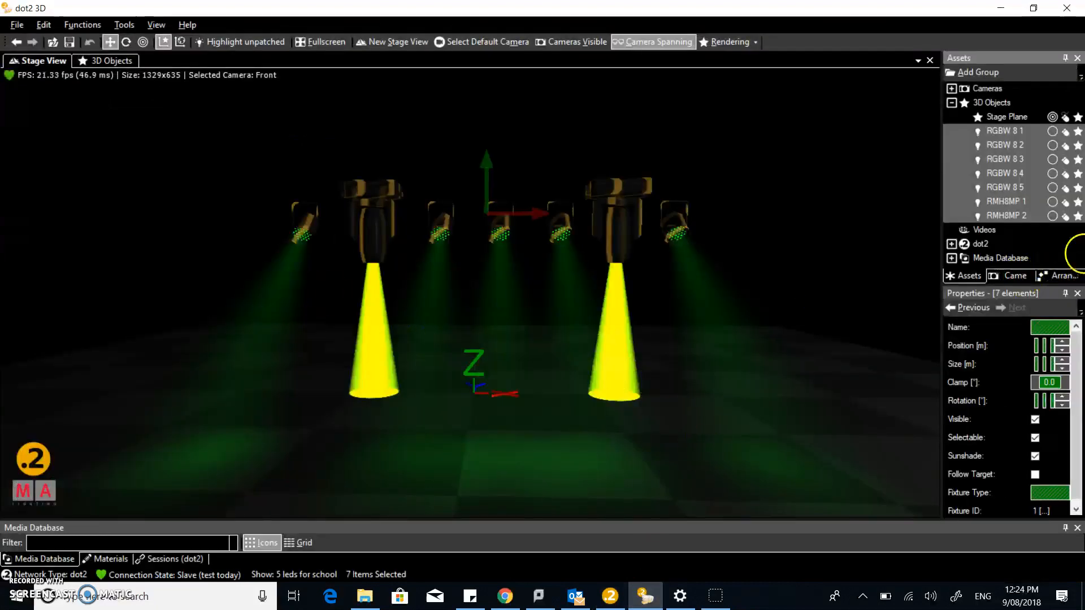
{"action": "left_click", "coordinate": [1033, 8]}
{"action": "left_click_drag", "start_coordinate": [620, 118], "coordinate": [853, 185]}
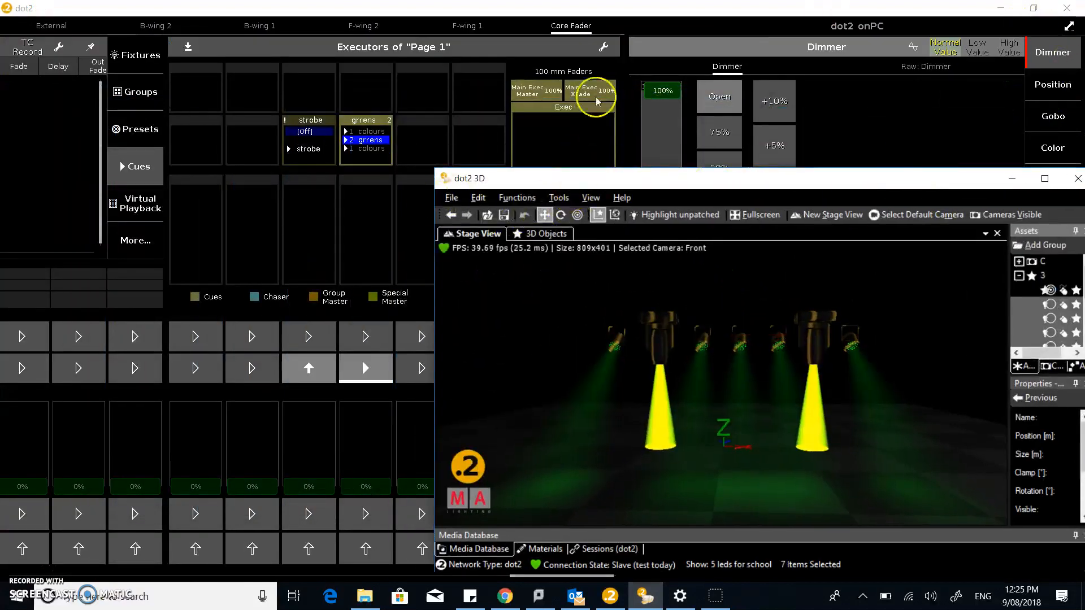
{"action": "left_click", "coordinate": [914, 100]}
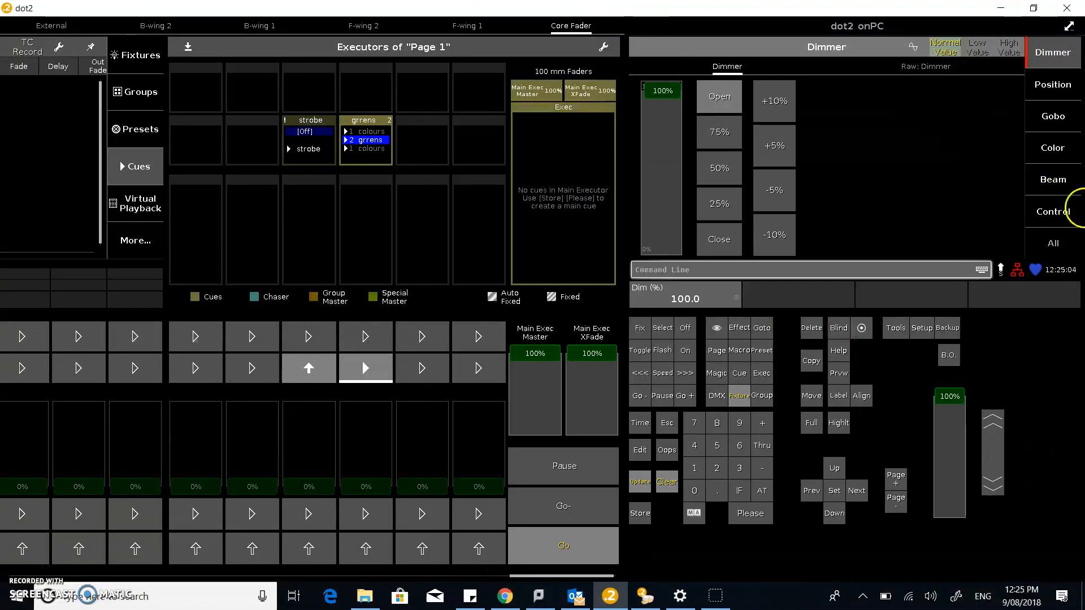
{"action": "left_click", "coordinate": [1033, 8]}
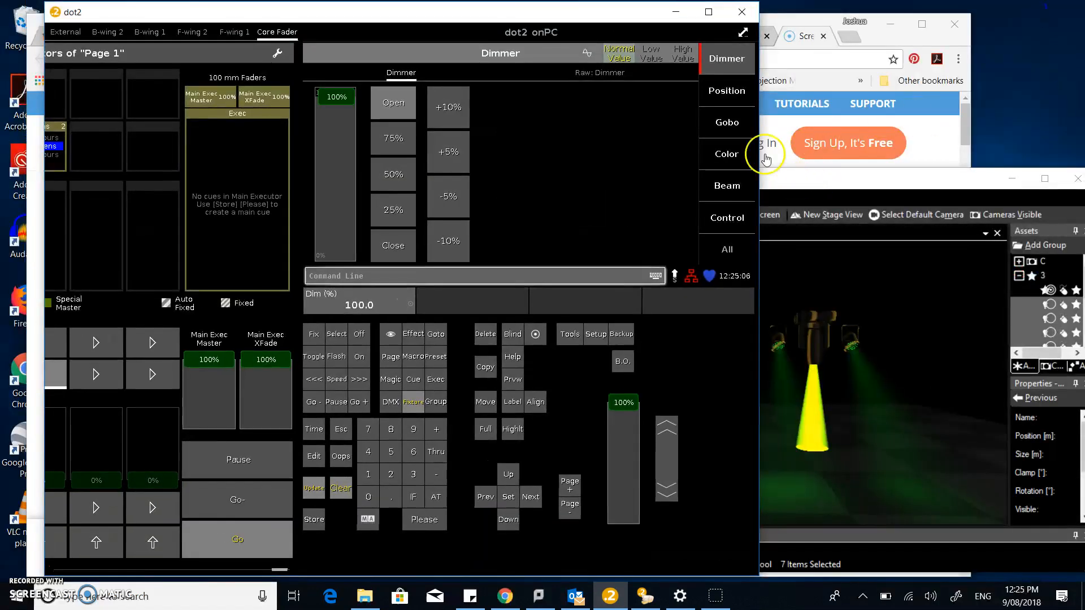
{"action": "left_click_drag", "start_coordinate": [277, 574], "coordinate": [264, 575]}
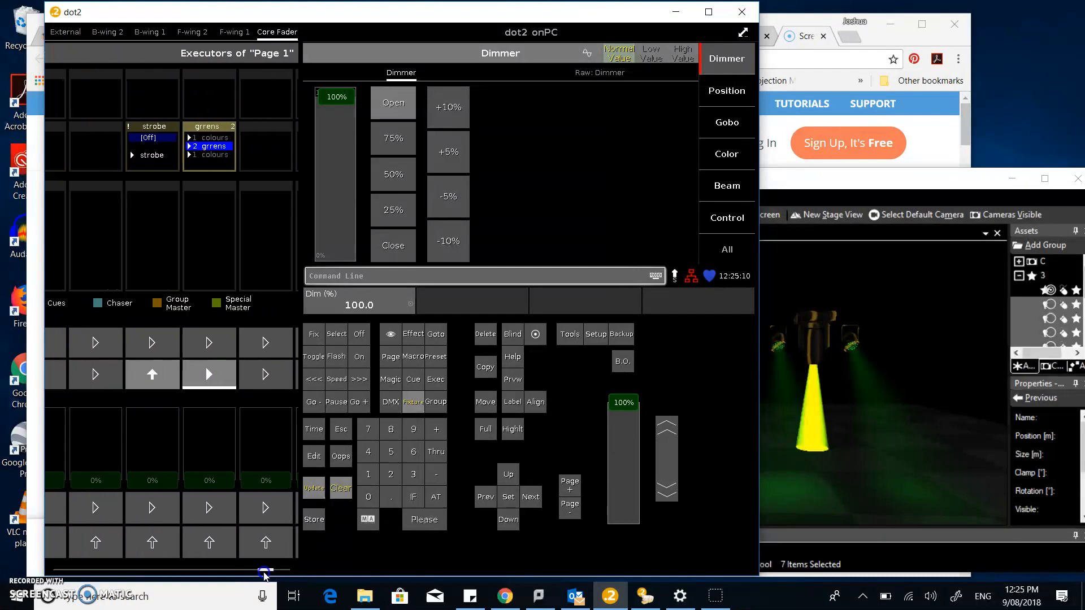
Step the colours executor back and forth between its two cues while watching the stage view
{"action": "left_click", "coordinate": [209, 374]}
{"action": "left_click", "coordinate": [209, 374]}
{"action": "left_click", "coordinate": [209, 375]}
{"action": "left_click", "coordinate": [209, 374]}
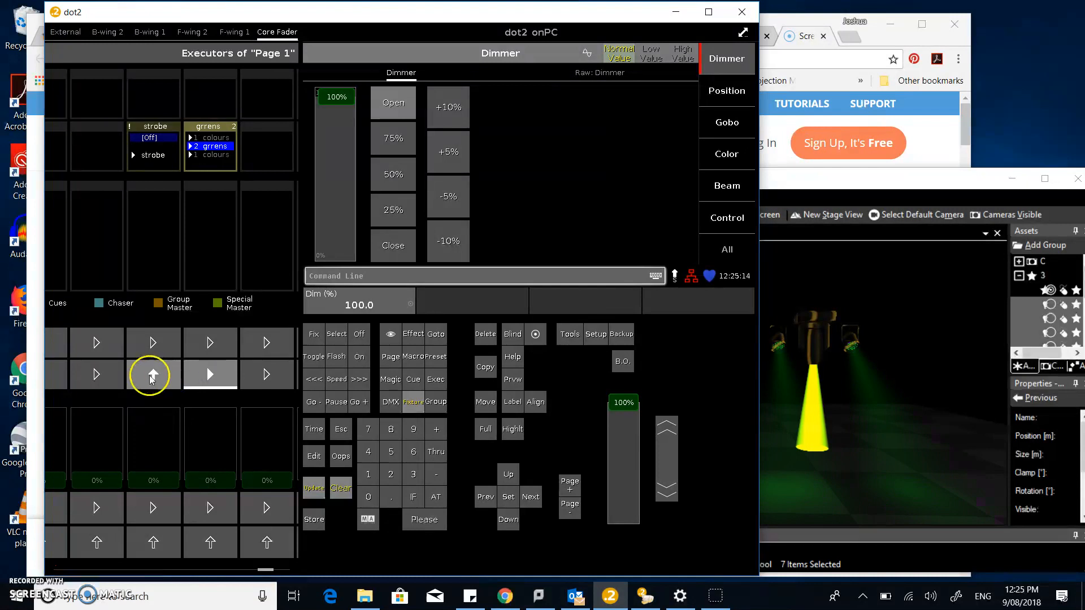
Flash the strobe executor repeatedly, switch between the colour cues, and watch the stage view
{"action": "left_click", "coordinate": [151, 380]}
{"action": "left_click", "coordinate": [147, 378]}
{"action": "left_click", "coordinate": [147, 379]}
{"action": "left_click", "coordinate": [148, 379]}
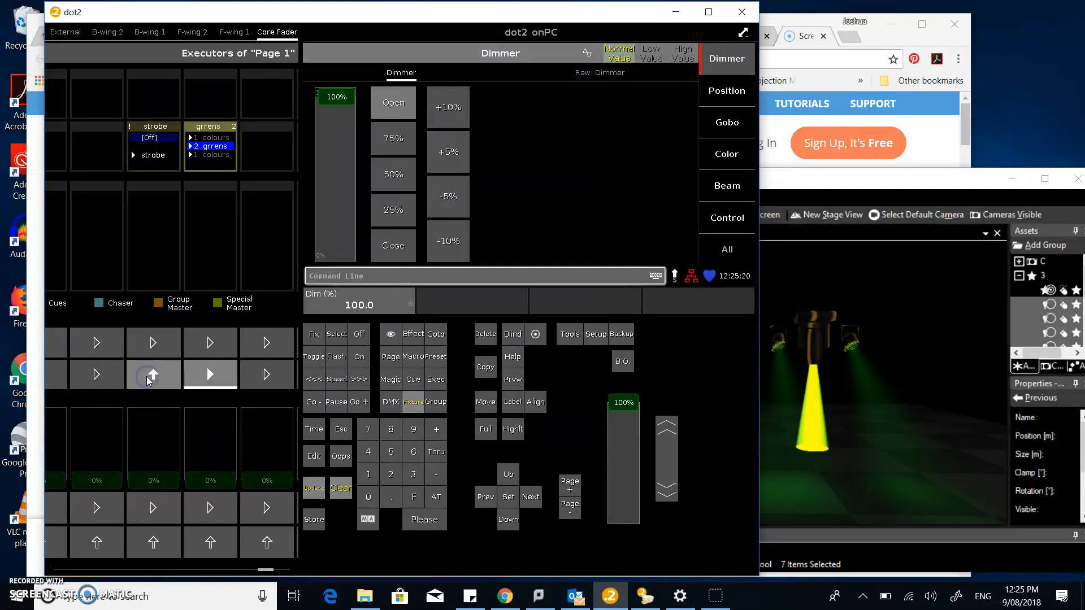
{"action": "left_click", "coordinate": [147, 379]}
{"action": "left_click", "coordinate": [217, 376]}
{"action": "left_click", "coordinate": [219, 383]}
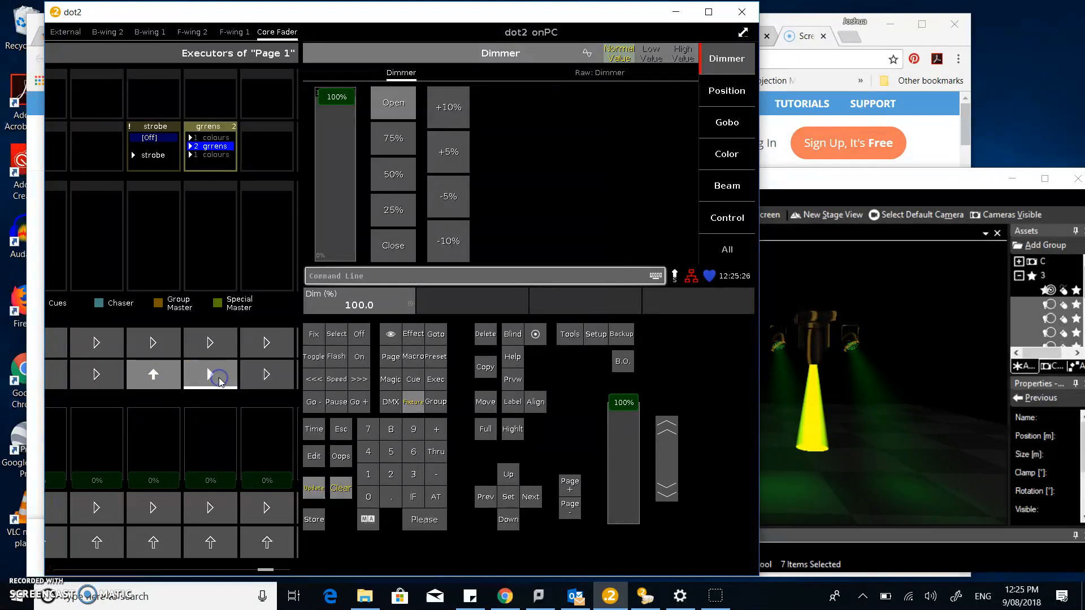